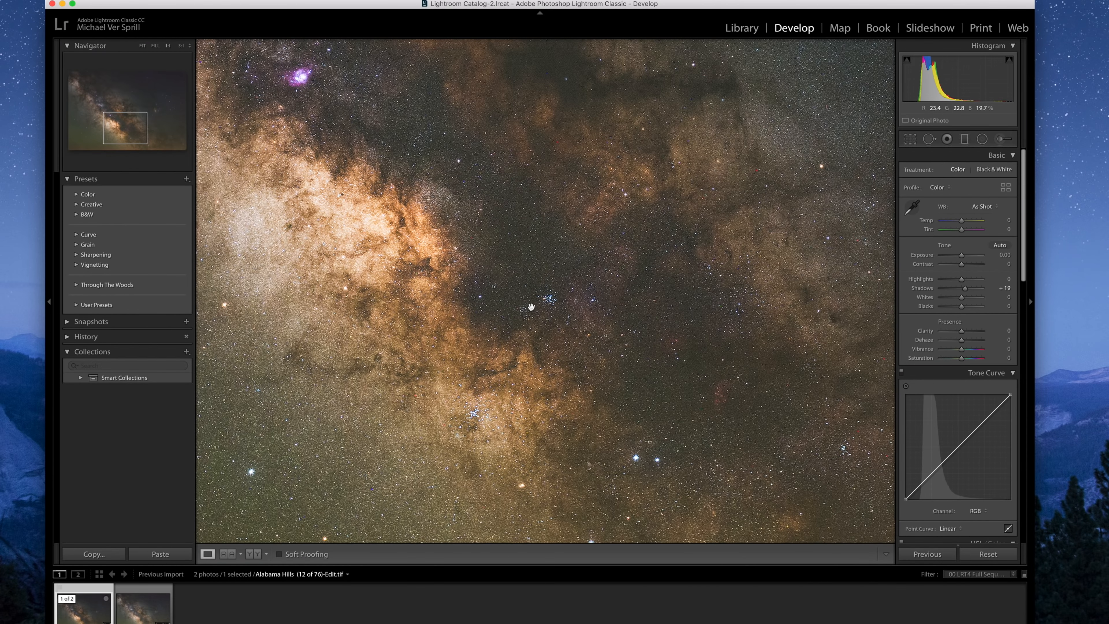
Examine the stars across the upper areas of the magnified Milky Way photo.
scroll(530, 307, right, 10)
scroll(517, 316, up, 5)
scroll(506, 321, up, 3)
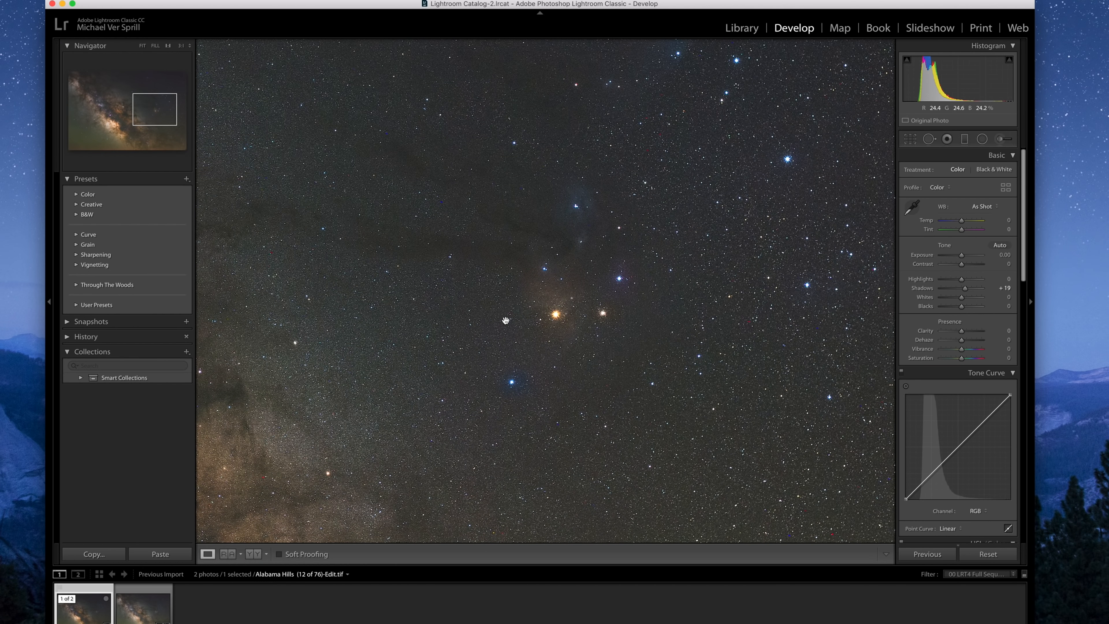
scroll(507, 320, left, 15)
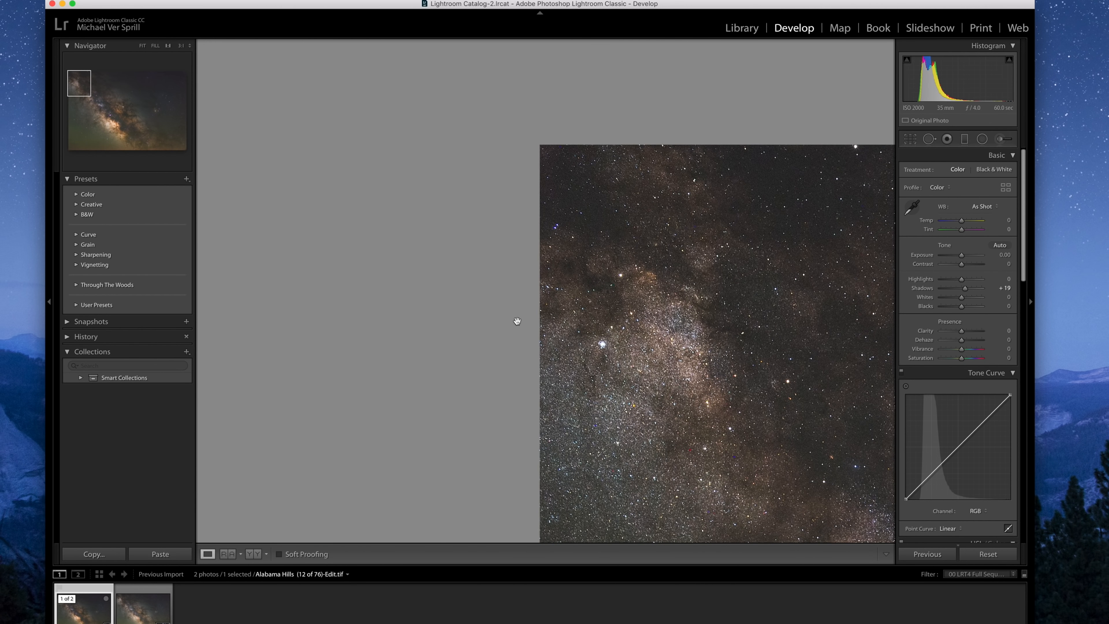
scroll(518, 321, right, 10)
scroll(517, 322, down, 4)
click(517, 322)
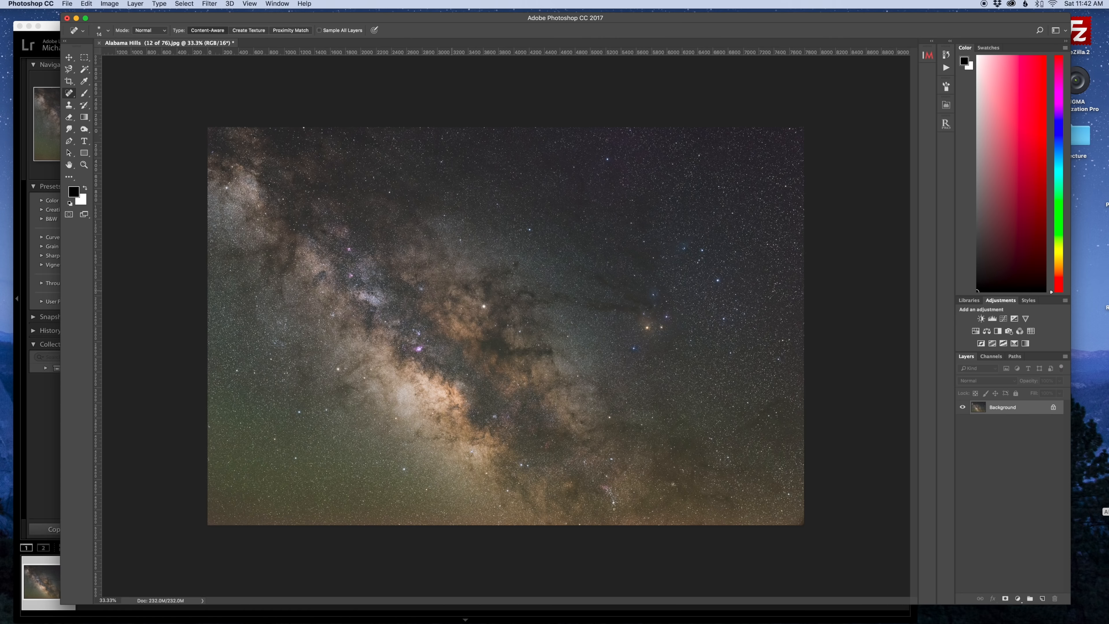
In Photoshop, duplicate the Background layer and load the RGB composite channel as a luminosity selection.
drag(983, 411, 1042, 600)
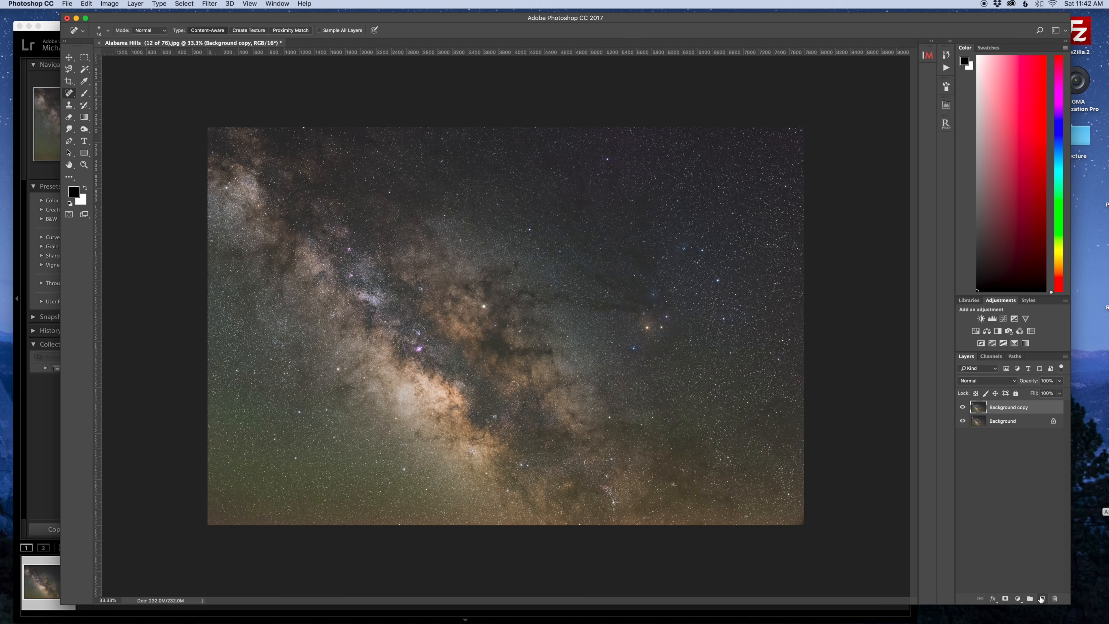
click(992, 356)
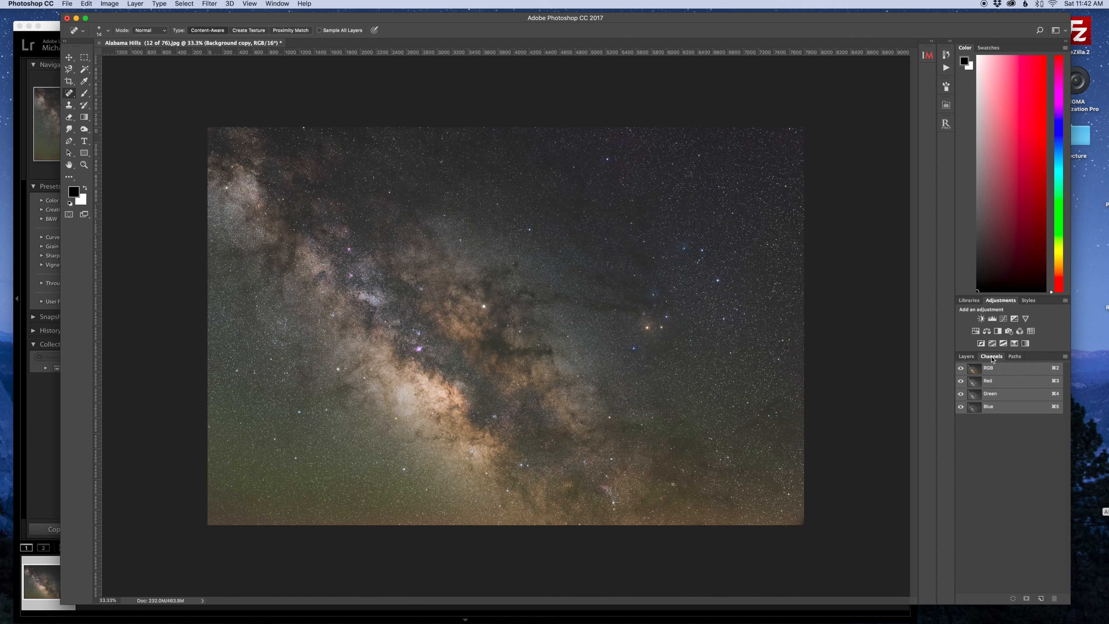
drag(975, 371, 1012, 597)
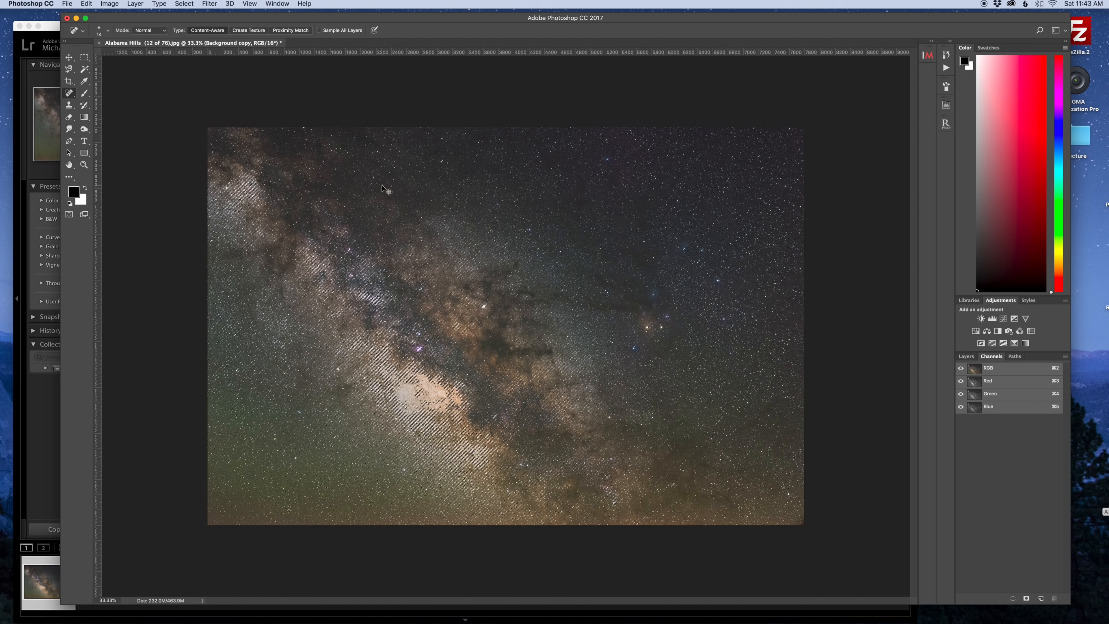
Expand the star selection by 1 pixel.
key(super+plus)
key(super+plus)
key(super+plus)
key(super+plus)
key(super+plus)
key(super+plus)
key(super+plus)
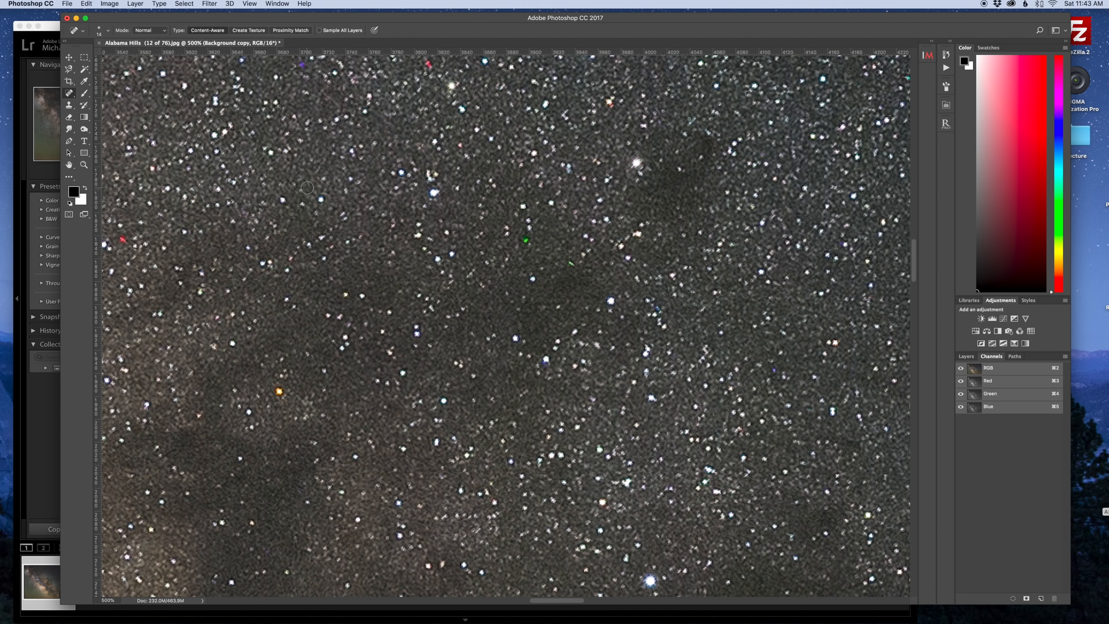
click(184, 4)
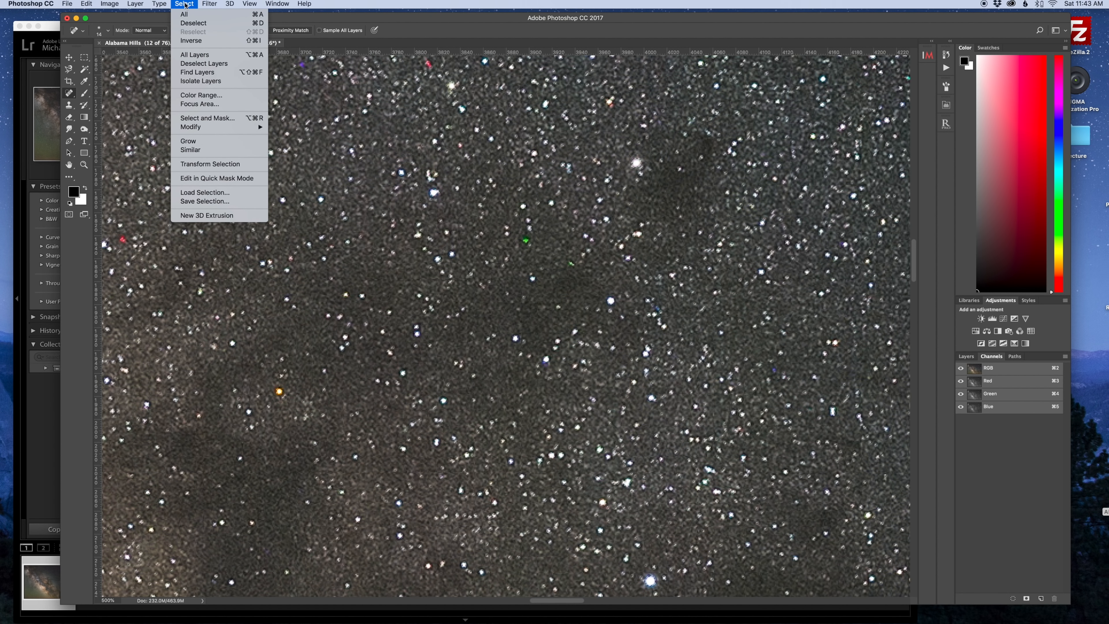
mouse_move(225, 128)
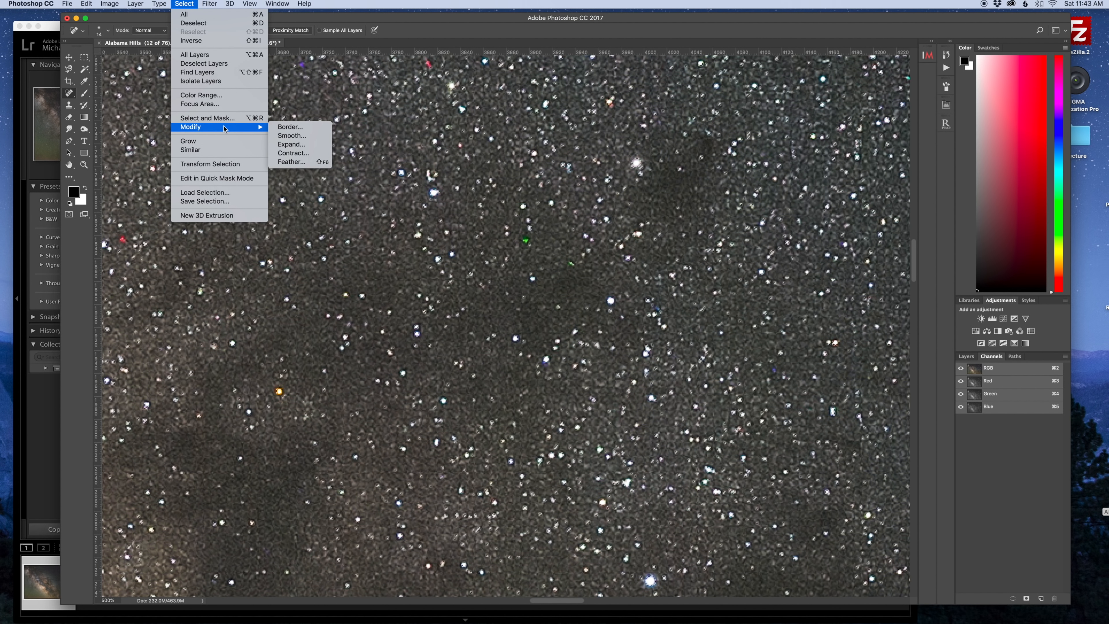
click(302, 144)
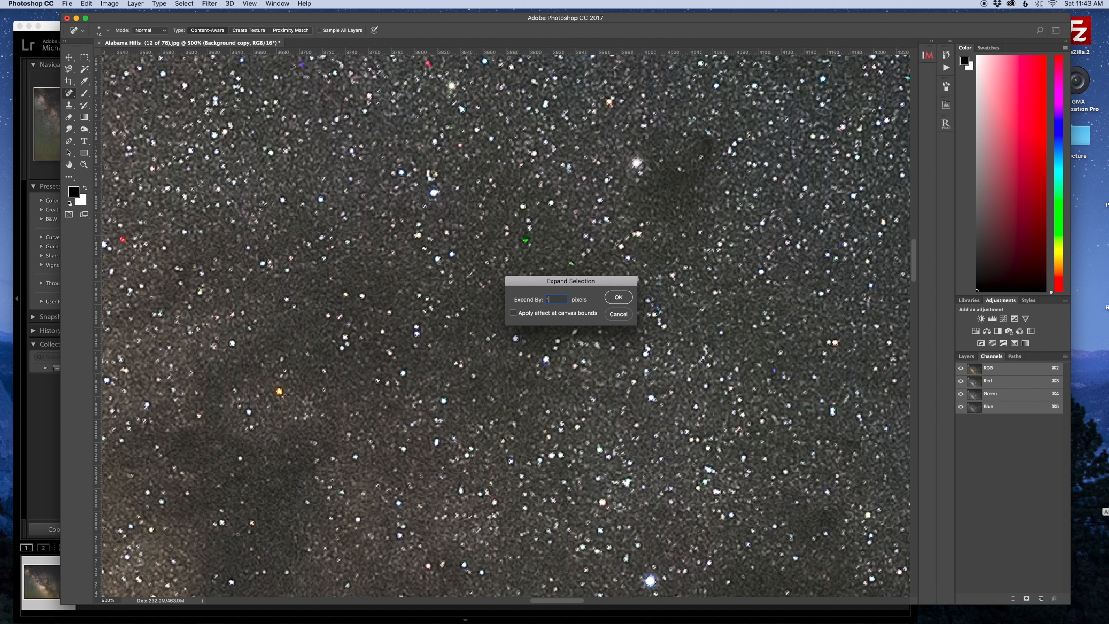
click(620, 297)
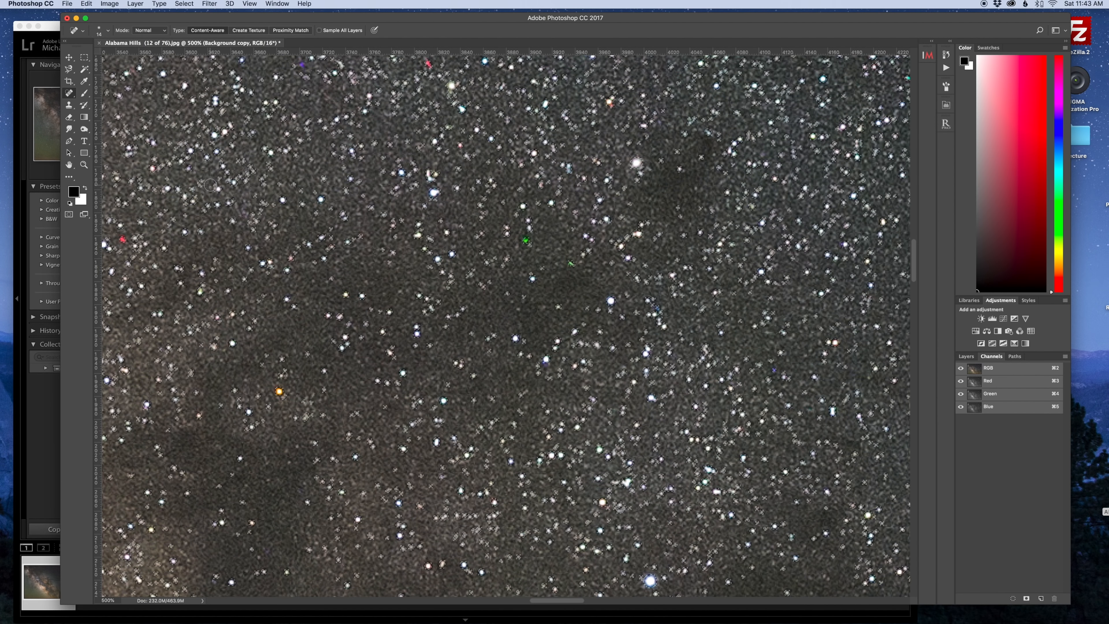
Feather the expanded selection with a radius of 0.5 pixels.
key(super+minus)
key(super+minus)
key(super+minus)
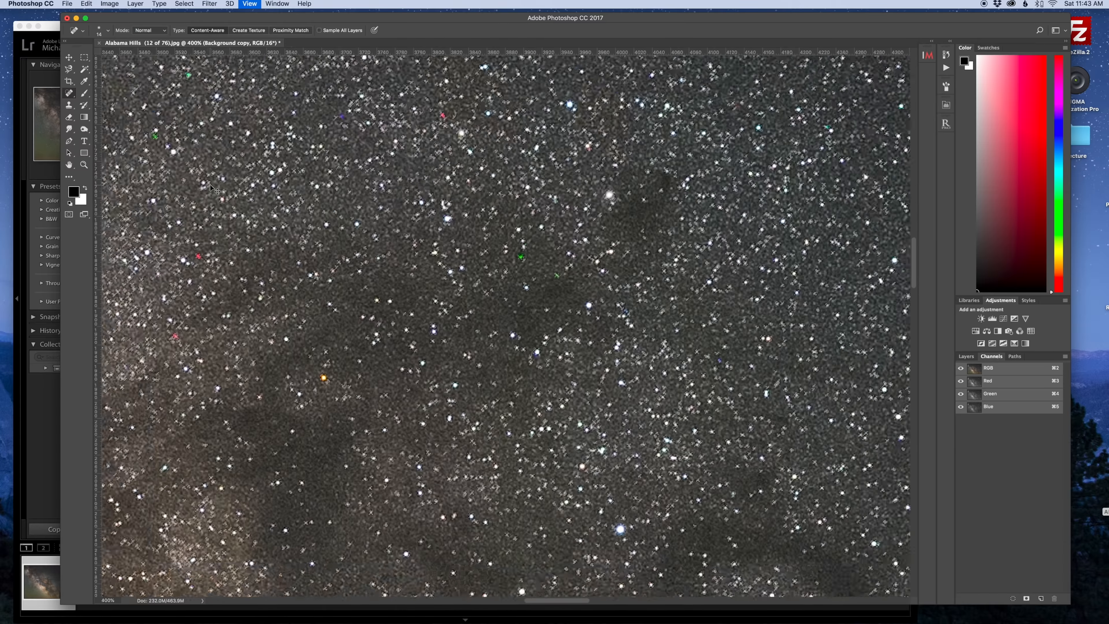
key(super+minus)
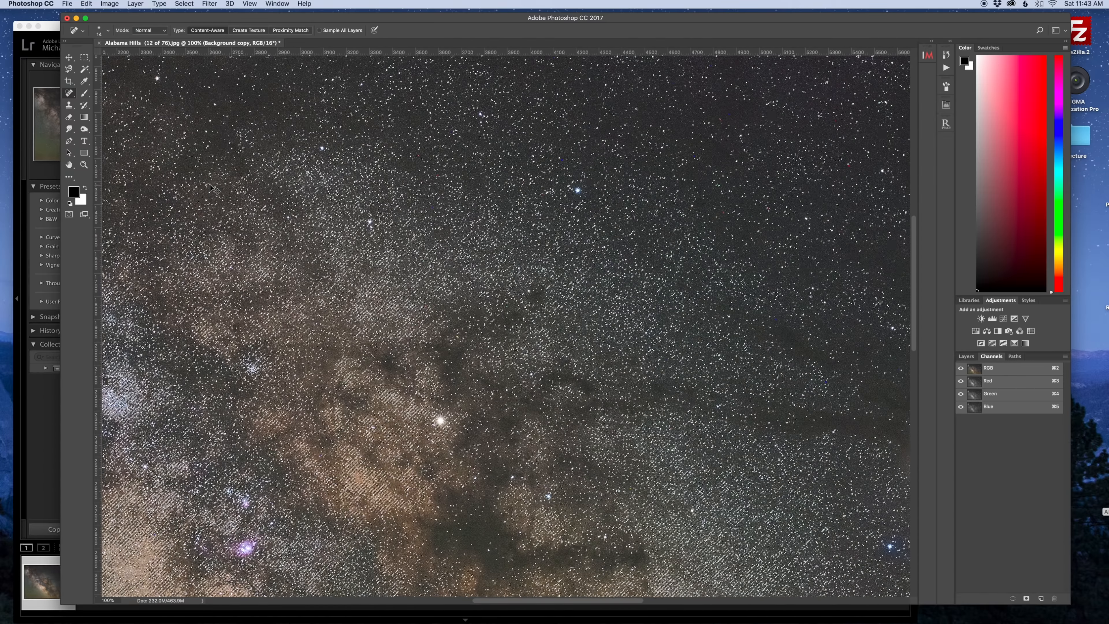
key(super+minus)
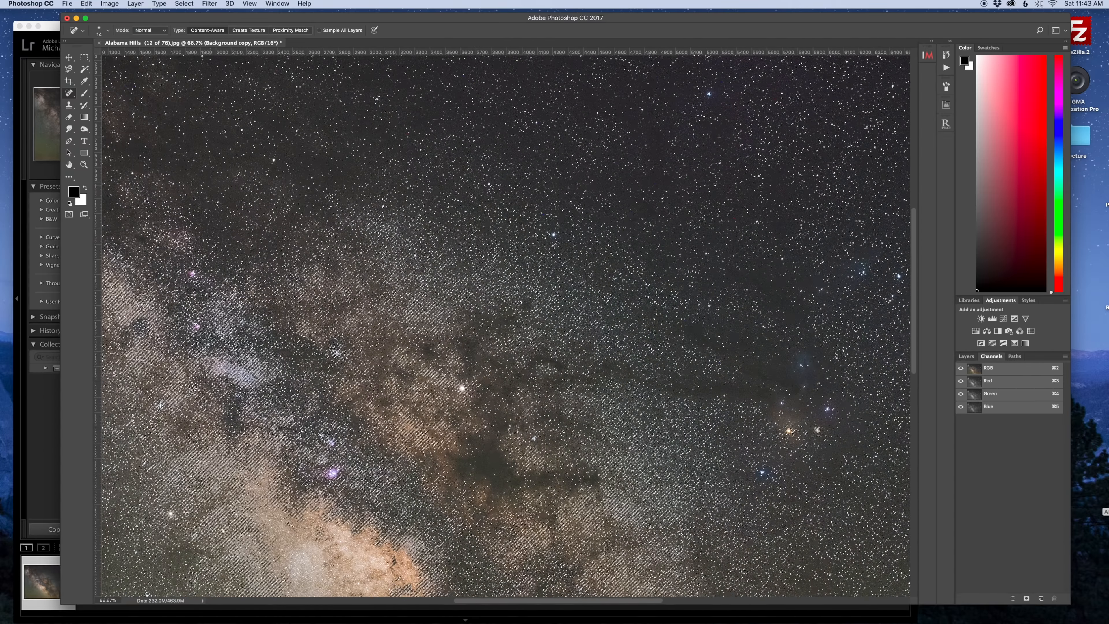
click(185, 4)
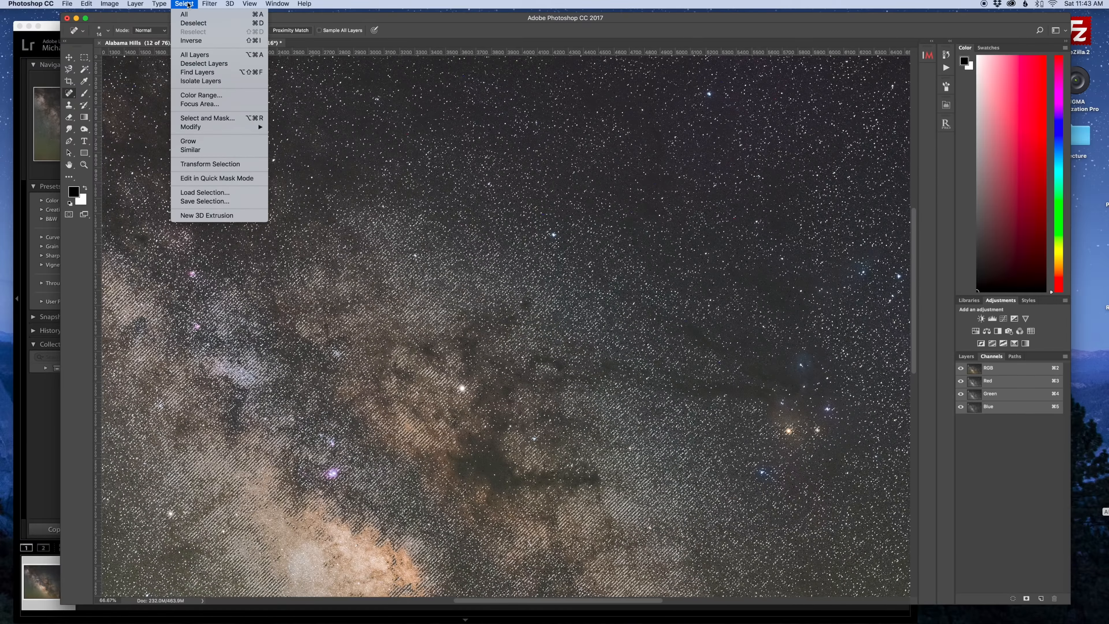
click(188, 4)
click(185, 4)
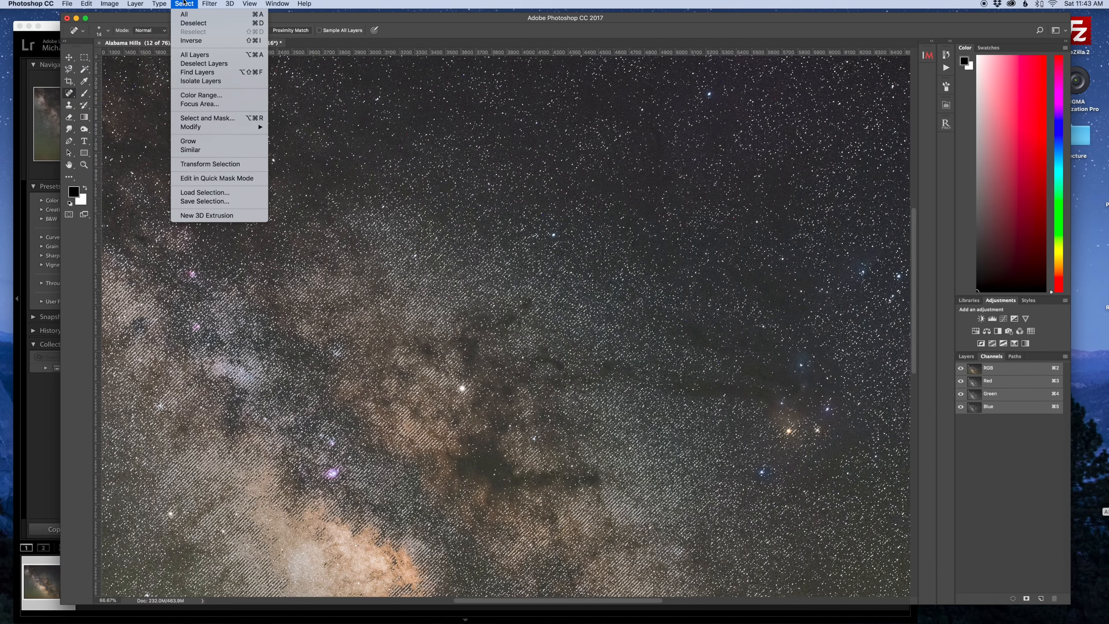
mouse_move(191, 131)
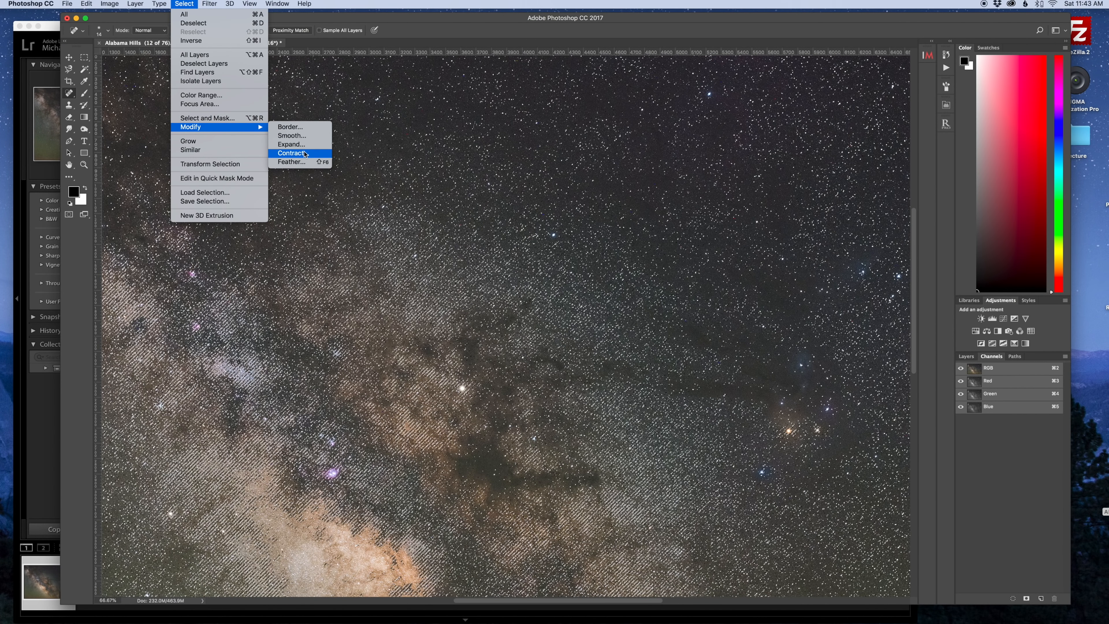
click(302, 161)
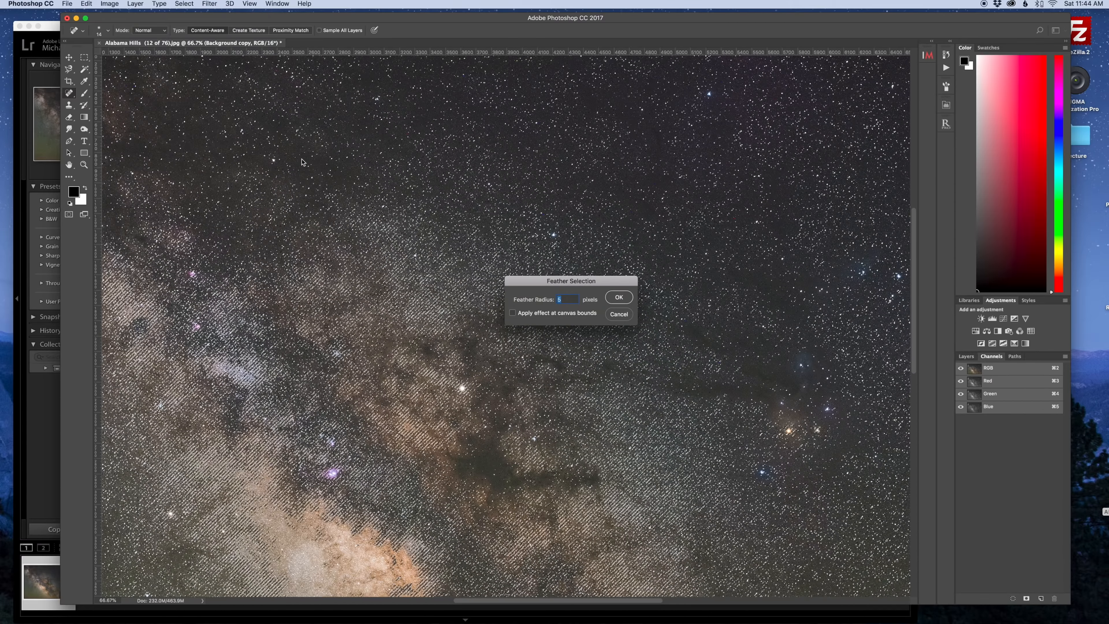
key(BackSpace)
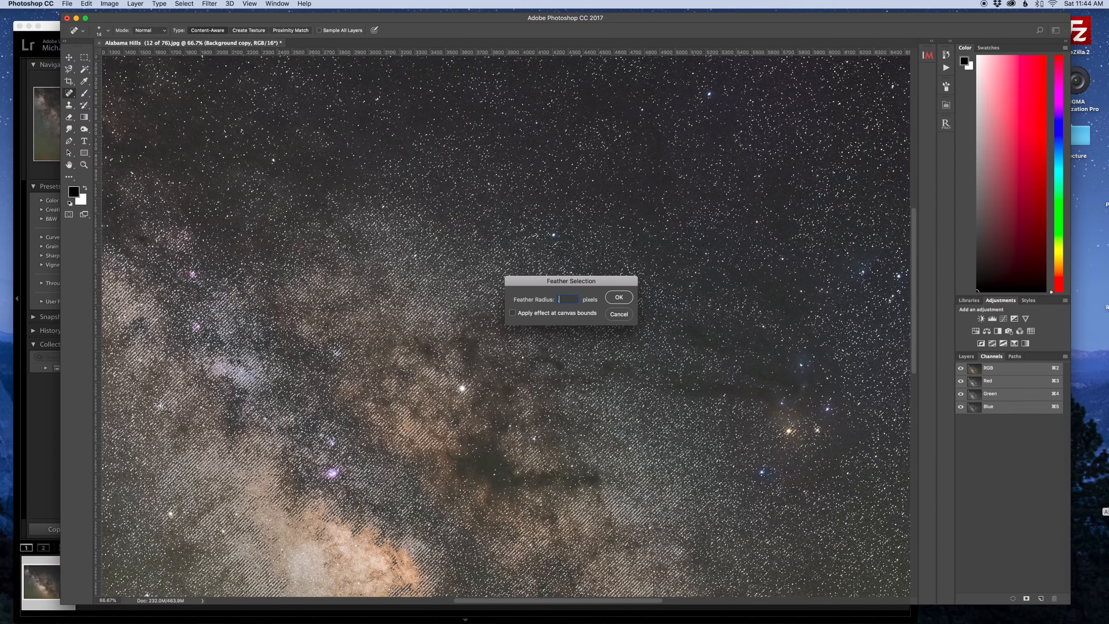
text(.5)
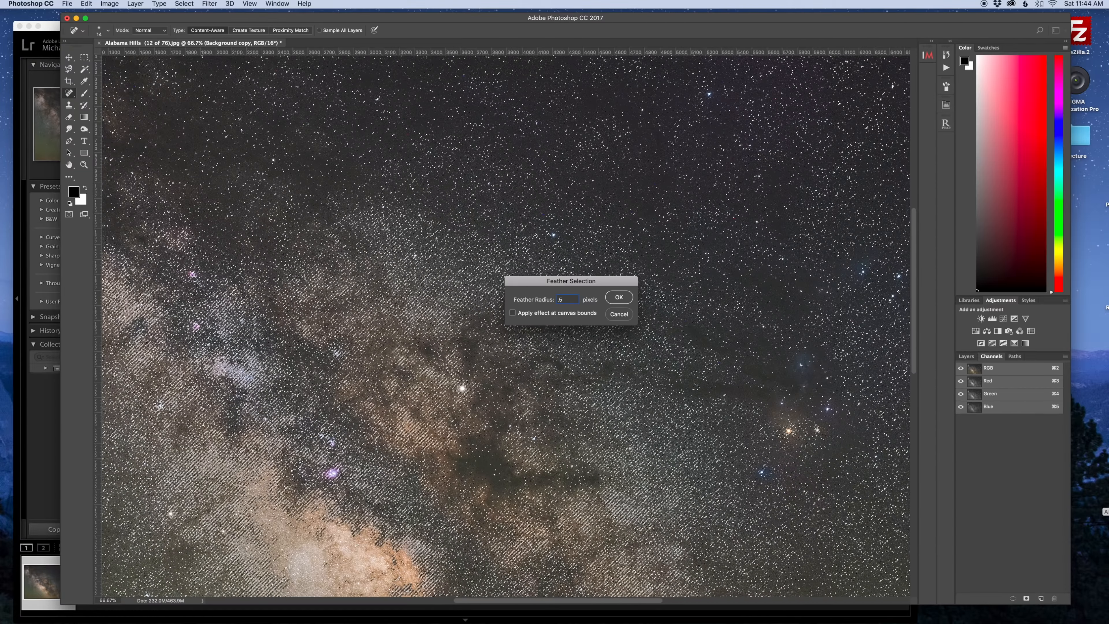
key(Return)
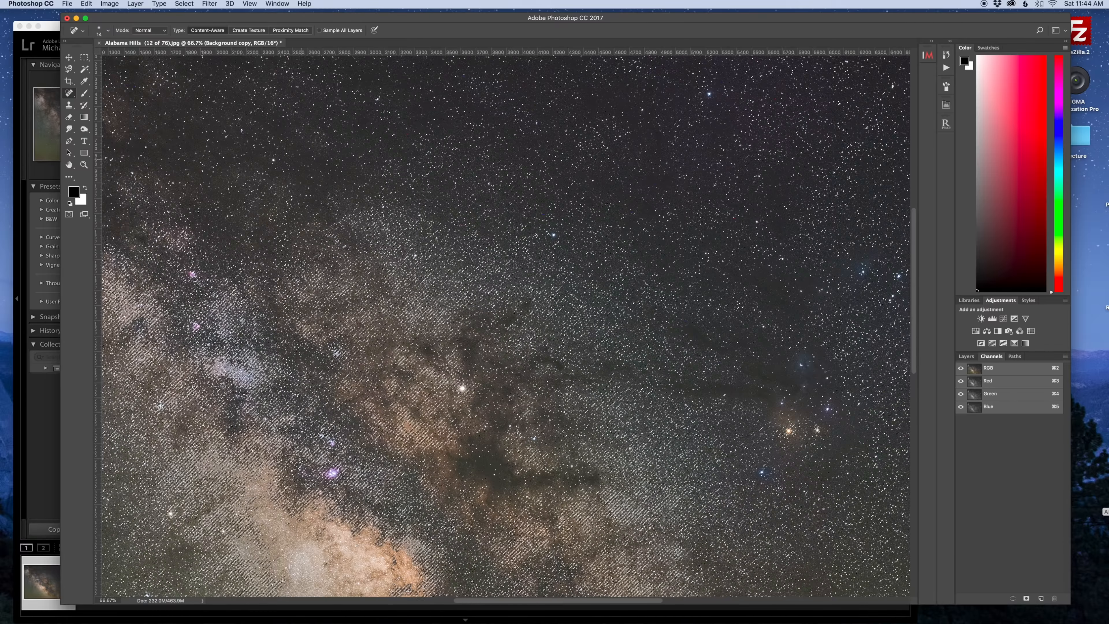
Examine the feathered selection outlines around the stars, up close and across the wider Milky Way.
key(super+h)
key(super+plus)
key(super+plus)
key(super+plus)
key(super+plus)
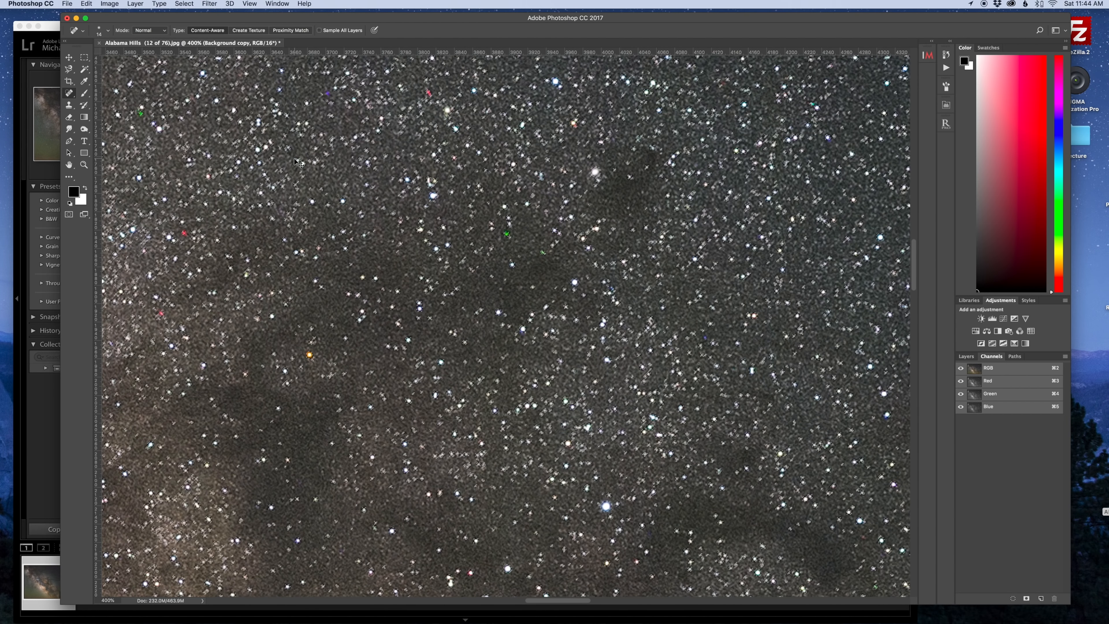
key(super+h)
click(521, 201)
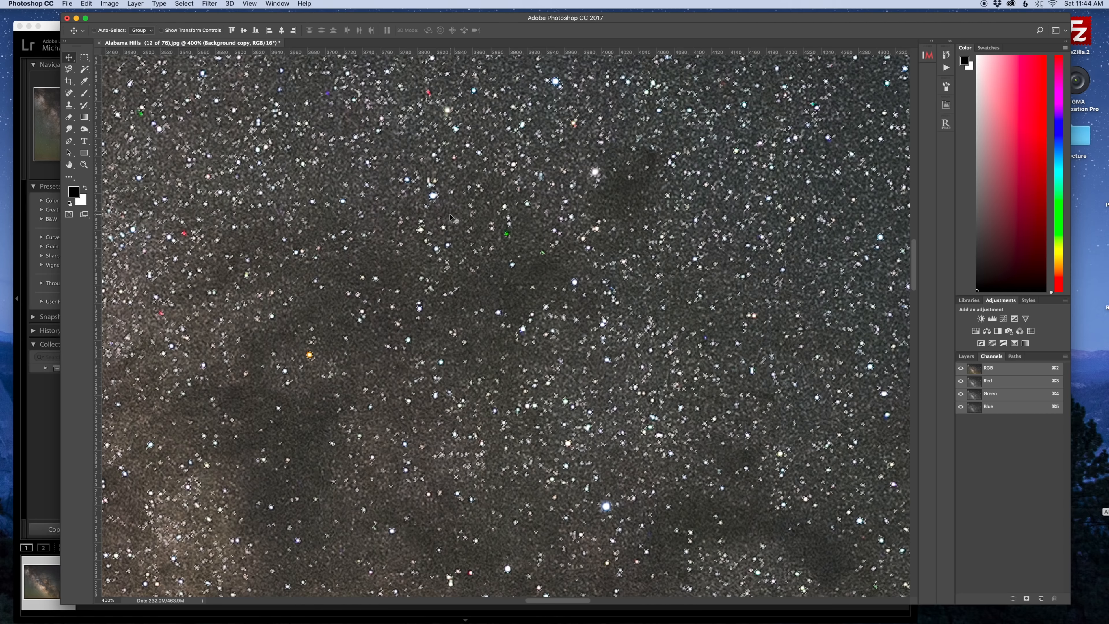
key(super)
key(super+minus)
key(super+minus)
key(super+minus)
key(super+minus)
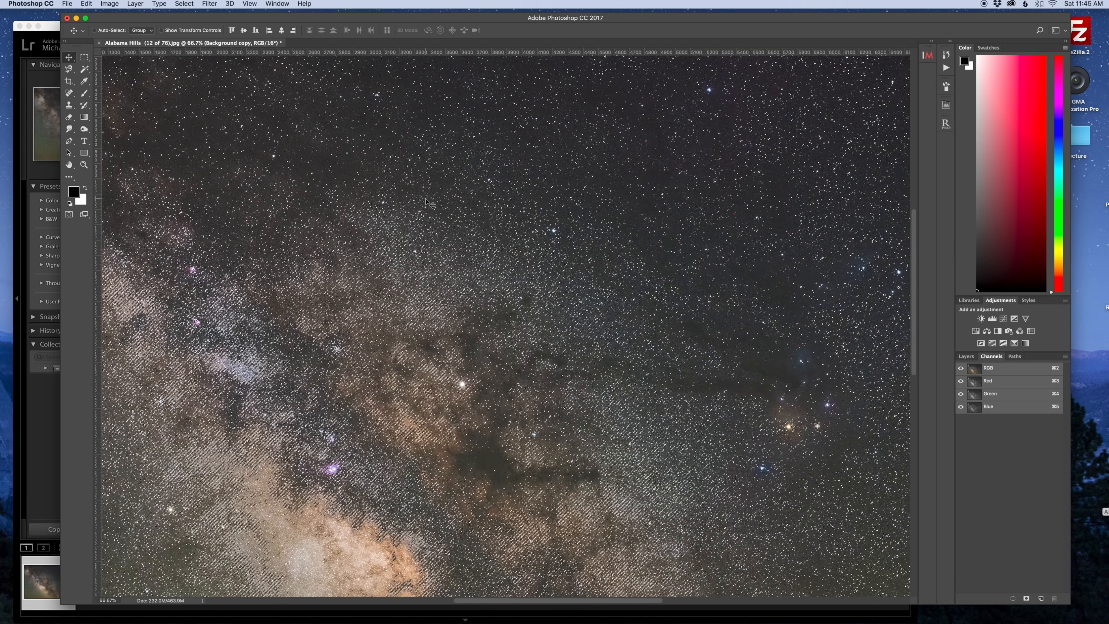
Hide the selection edges and open the Minimum filter for the selected stars on the duplicate layer.
key(super)
key(super+h)
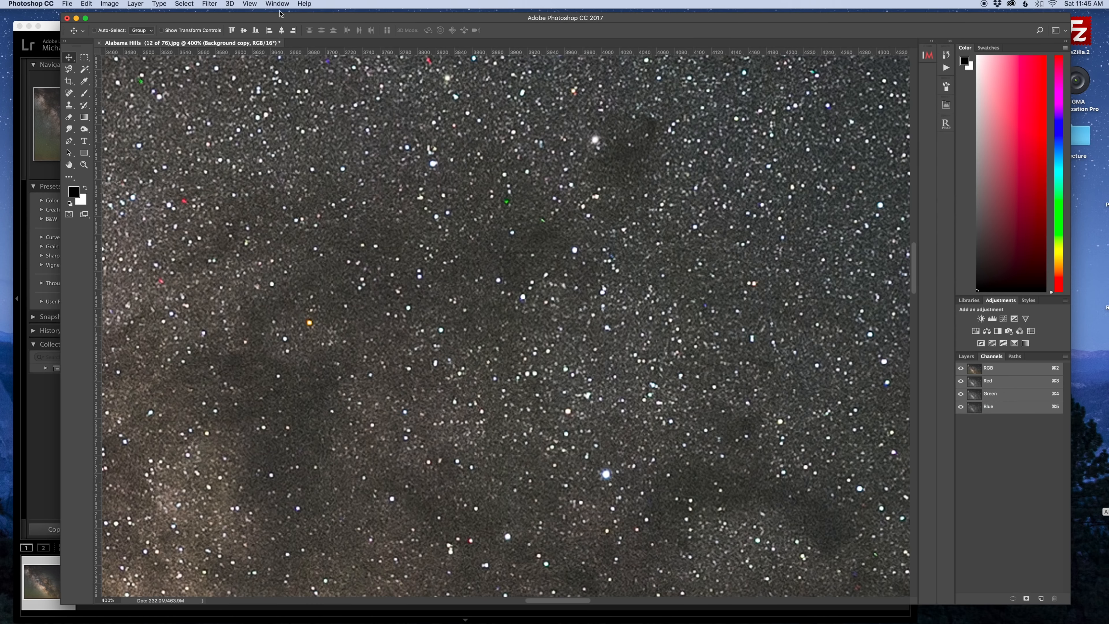
click(177, 7)
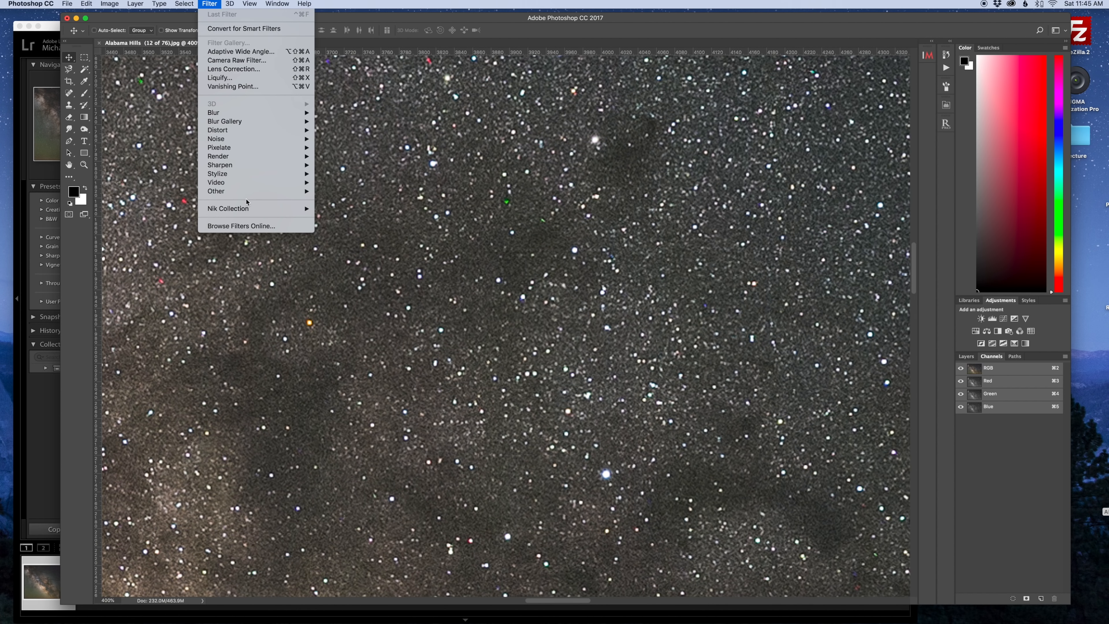
mouse_move(263, 195)
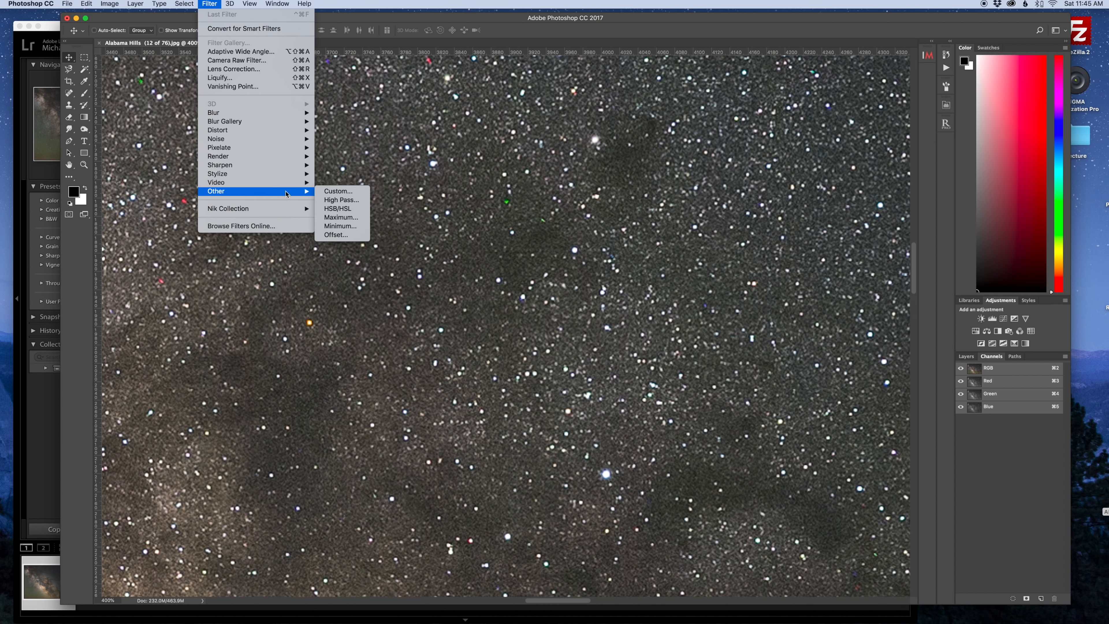
click(346, 229)
key(super+minus)
key(super+minus)
key(super+minus)
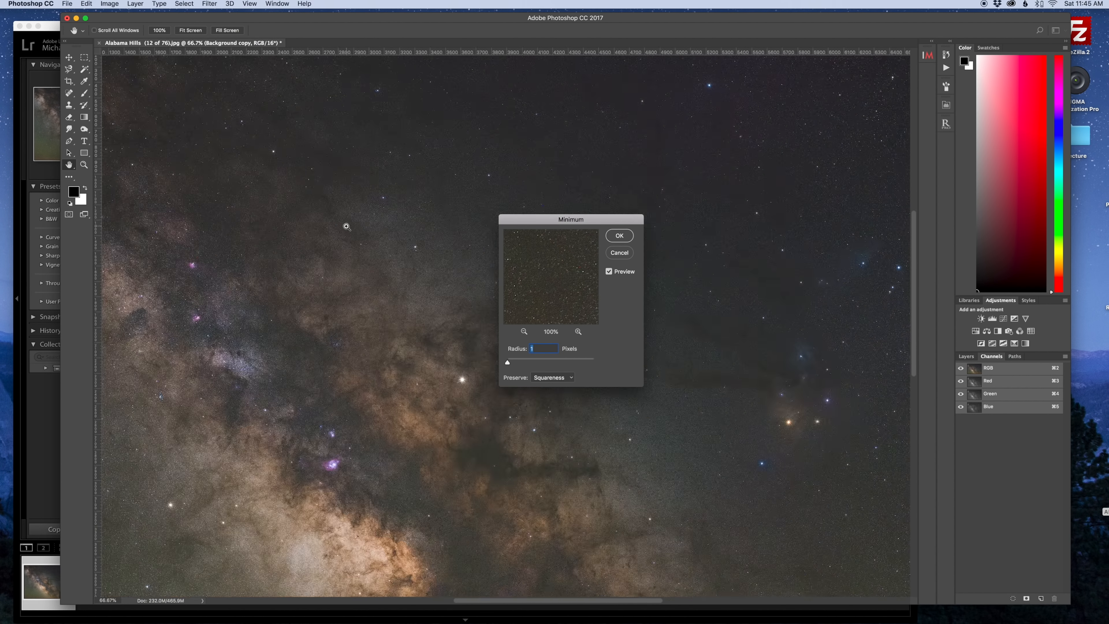
key(super+equal)
key(super+equal)
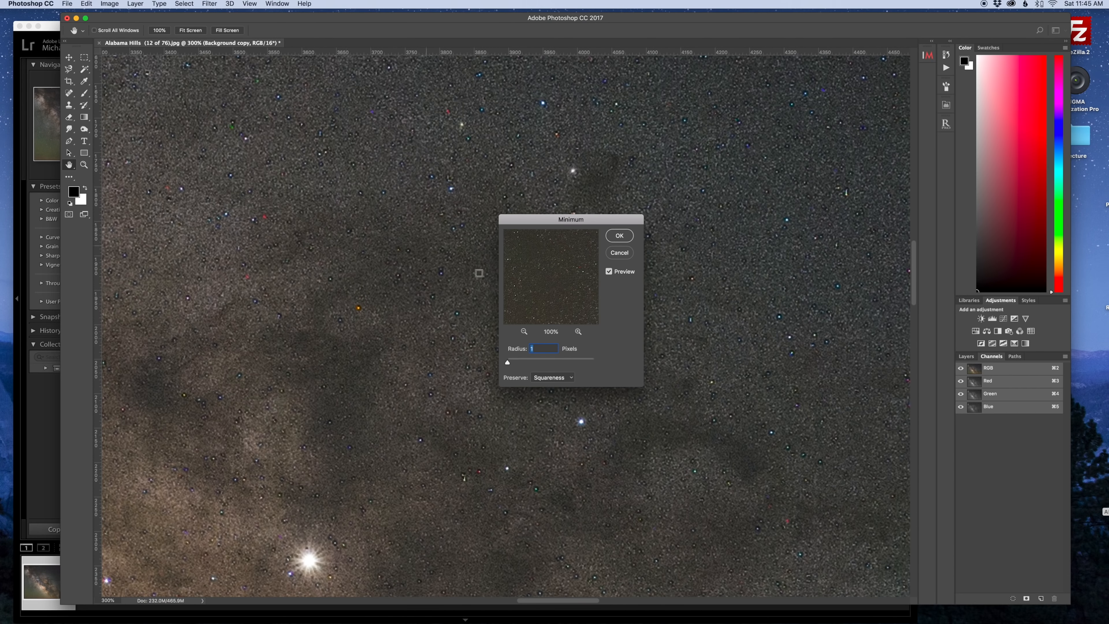
Set the Minimum filter to preserve roundness and adjust its radius to 0.5 pixels.
click(551, 378)
click(551, 384)
drag(512, 363, 516, 365)
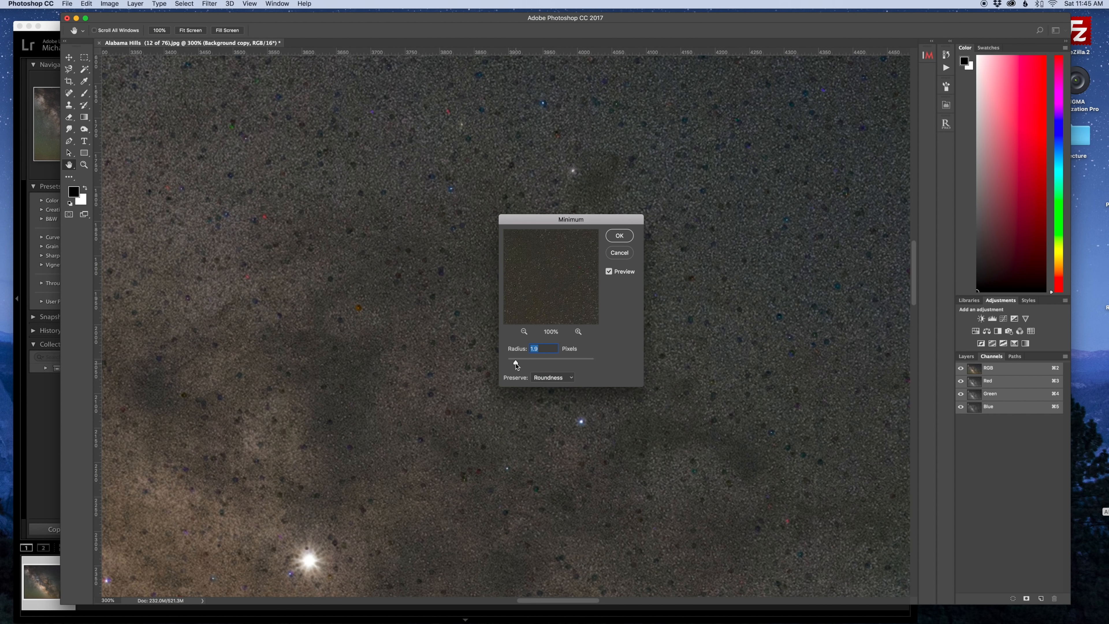
drag(517, 365, 509, 363)
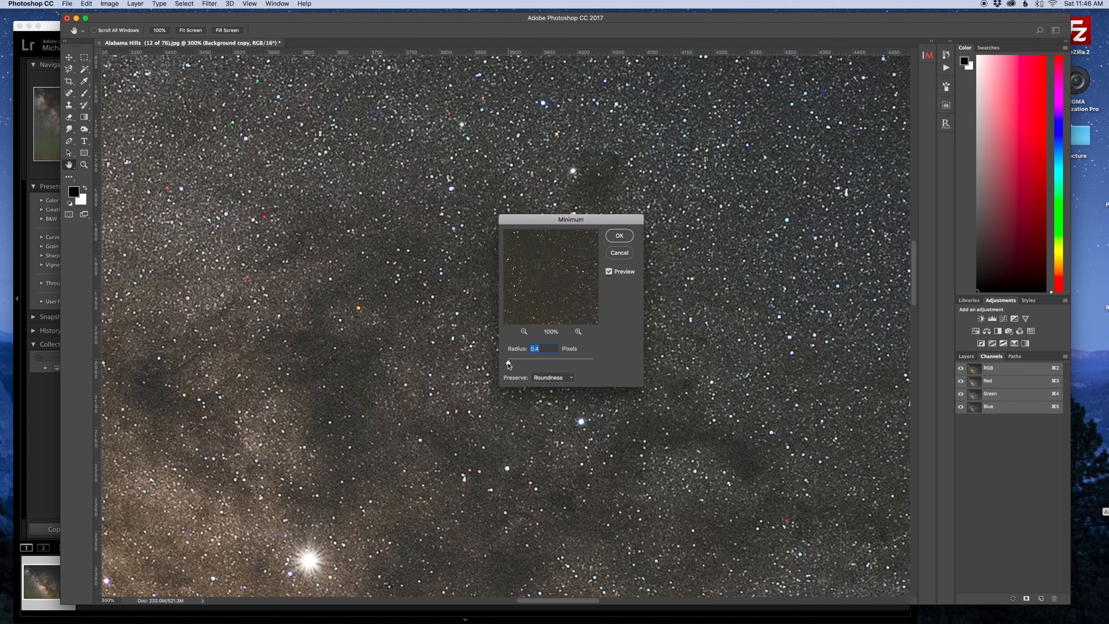
click(509, 363)
drag(510, 364, 510, 365)
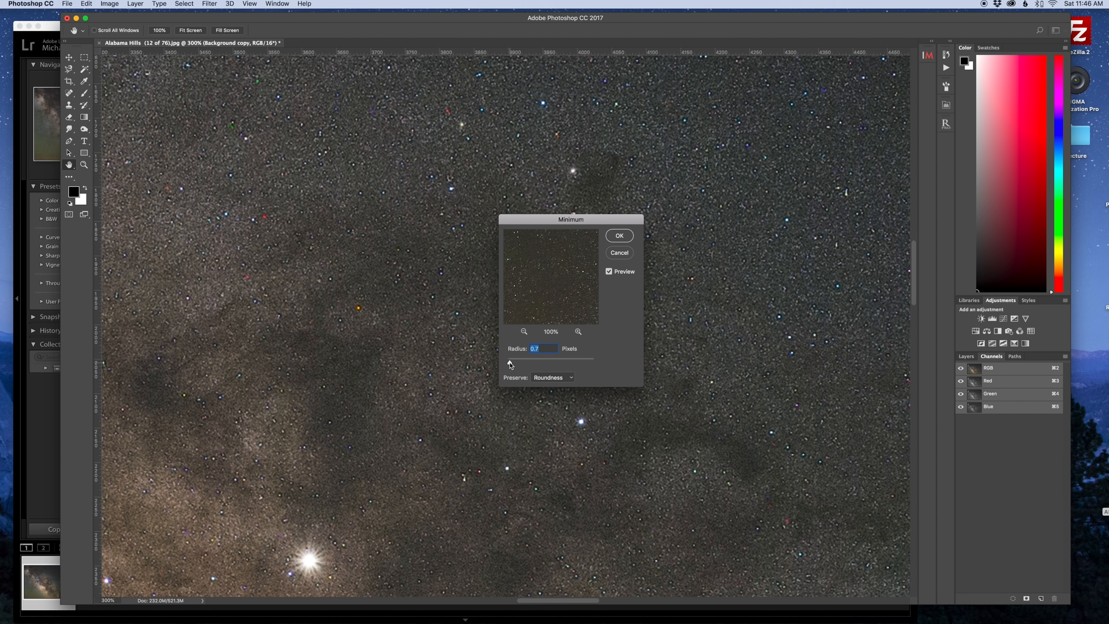
drag(509, 362, 508, 364)
Inspect the star-reduction preview in different parts of the Milky Way, both up close and at 100%.
drag(354, 215, 466, 475)
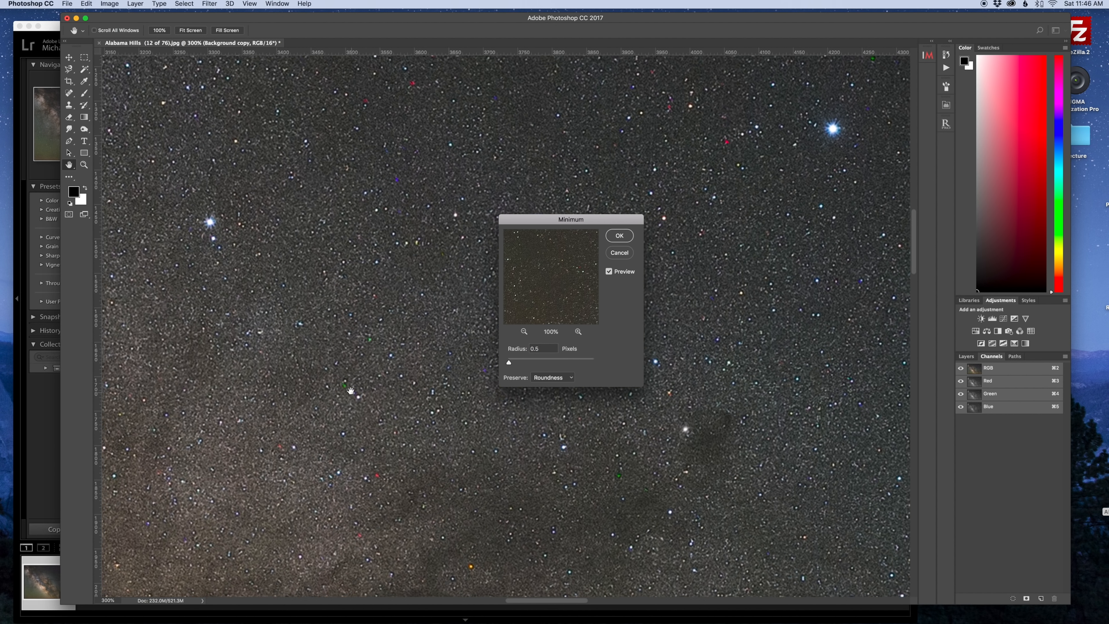
drag(350, 391, 616, 508)
alt+click(616, 508)
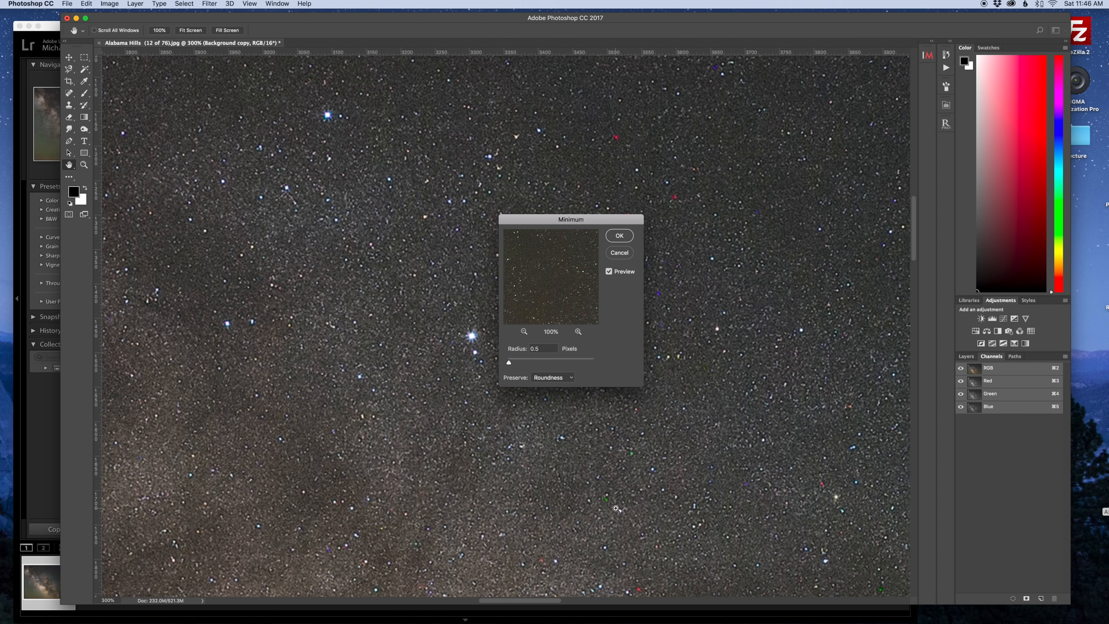
alt+click(616, 508)
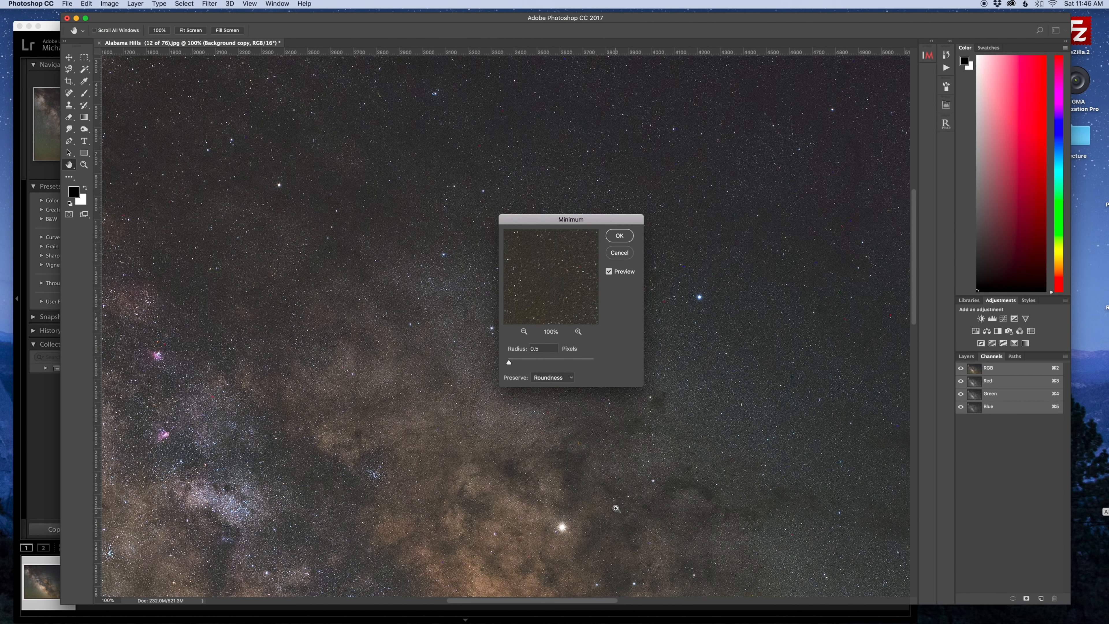
drag(462, 423, 513, 158)
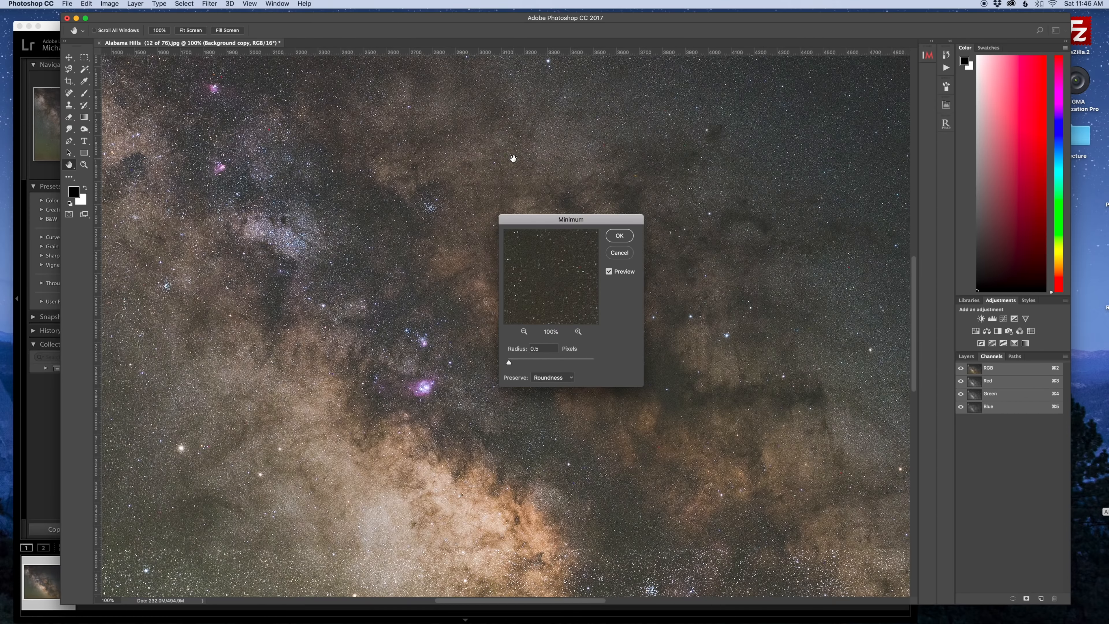
super+click(513, 158)
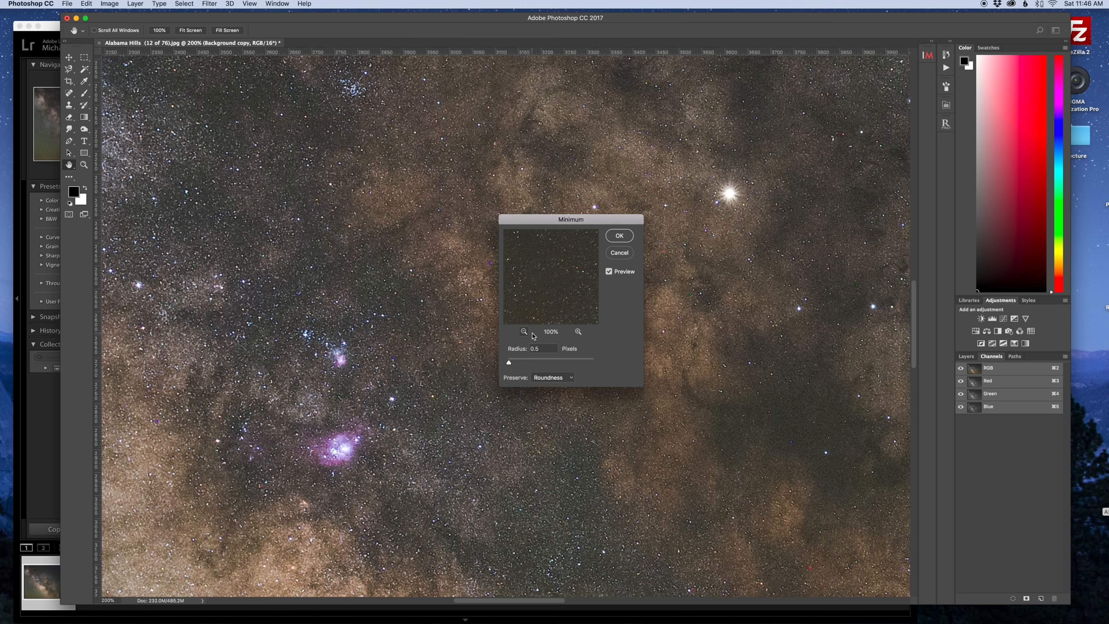
Compare the whole photo with the Minimum filter preview off and on, moving the dialog away from the image centre.
click(611, 272)
key(super+minus)
key(super+minus)
key(super+minus)
key(super+minus)
key(super+minus)
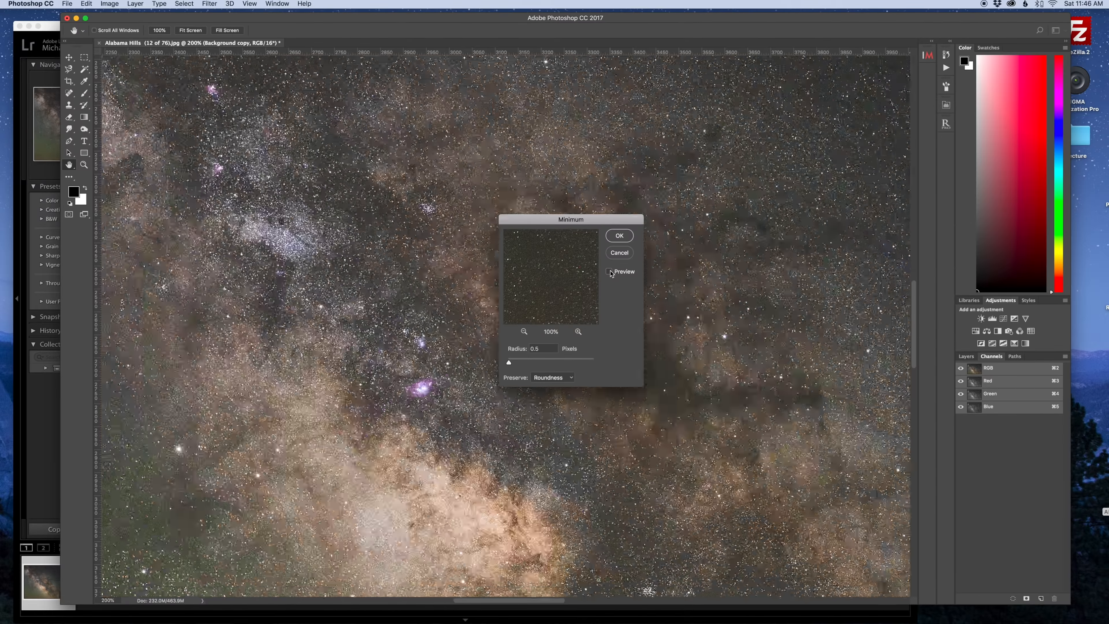
key(super+plus)
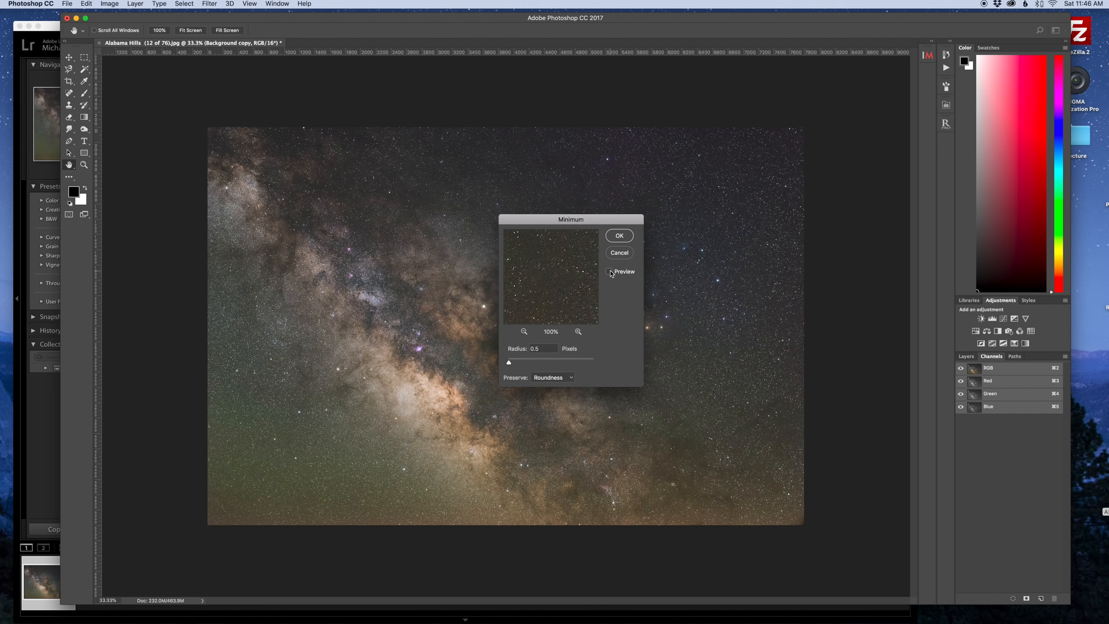
drag(563, 222, 240, 237)
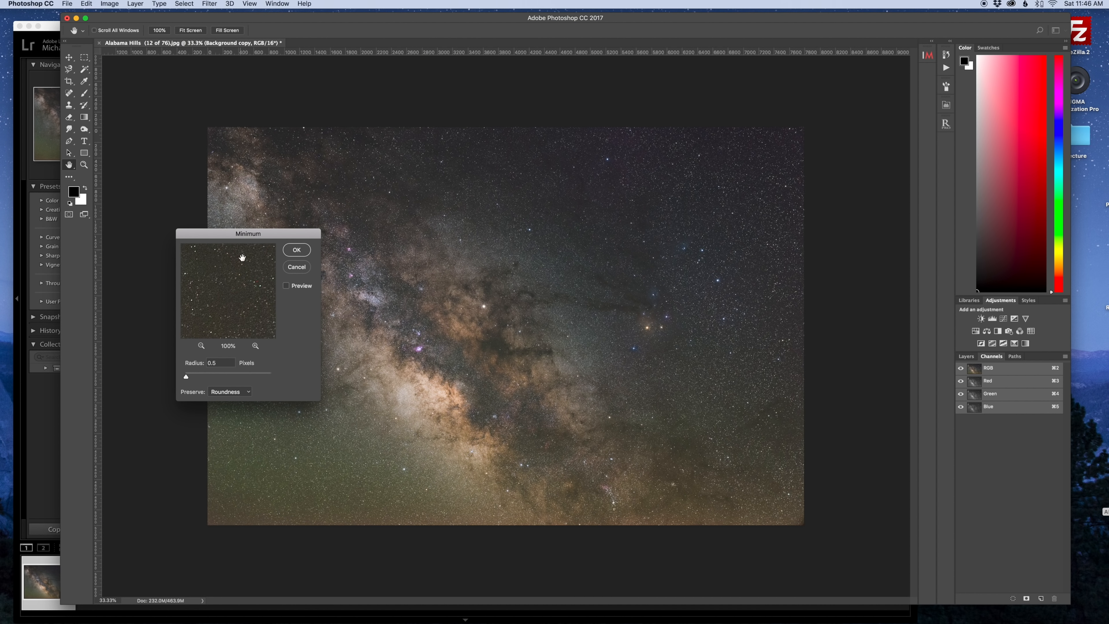
click(287, 287)
click(286, 286)
Set the Minimum radius to 0.6 pixels and inspect its effect on the stars across the Milky Way at 300%.
key(super+plus)
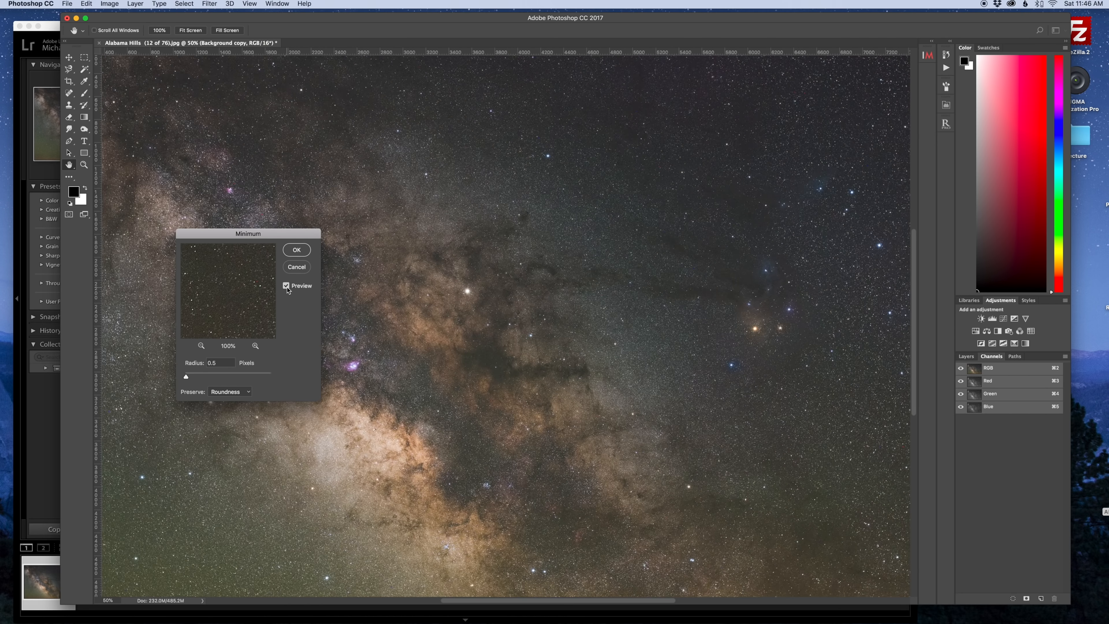
key(super+plus)
key(super+plus)
key(super+plus)
key(super+plus)
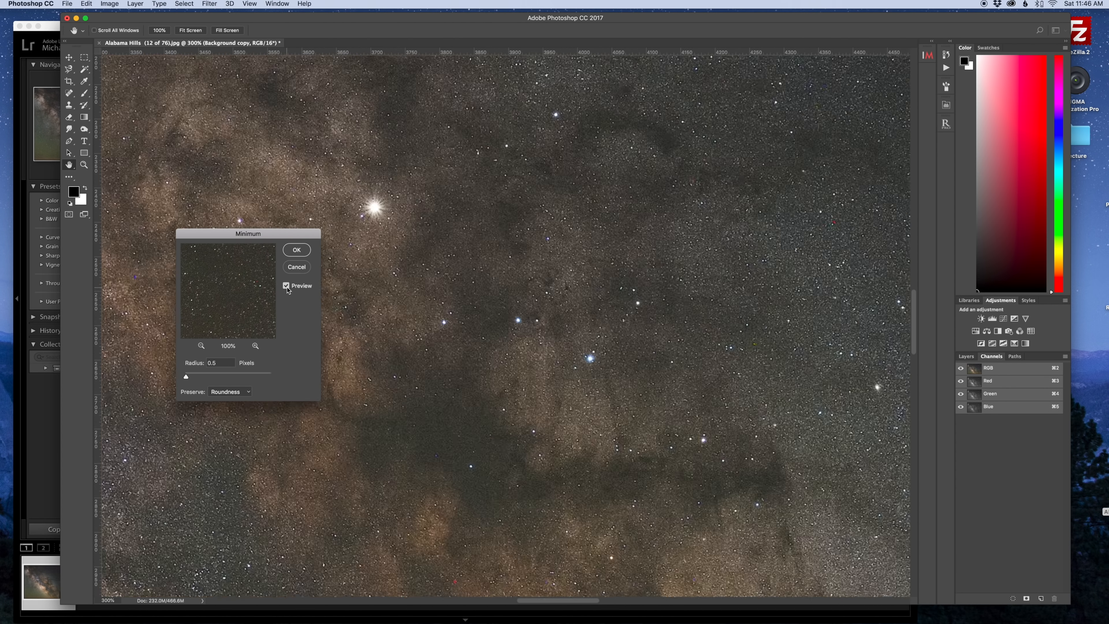
key(super+1)
drag(186, 376, 187, 376)
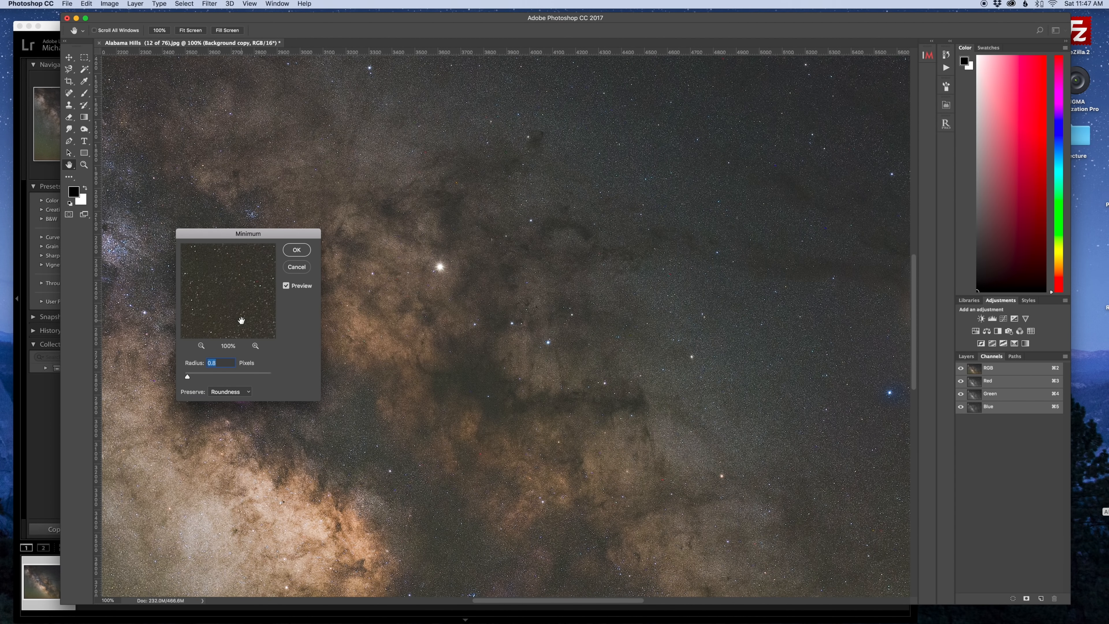
key(super+plus)
key(super+plus)
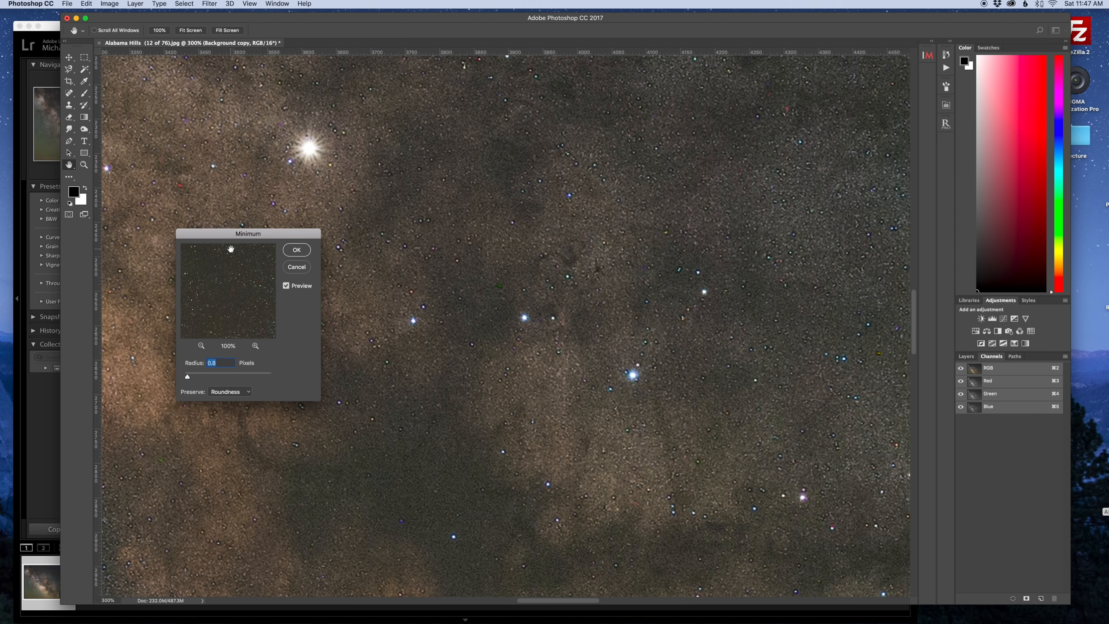
scroll(231, 249, left, 6)
scroll(230, 249, down, 7)
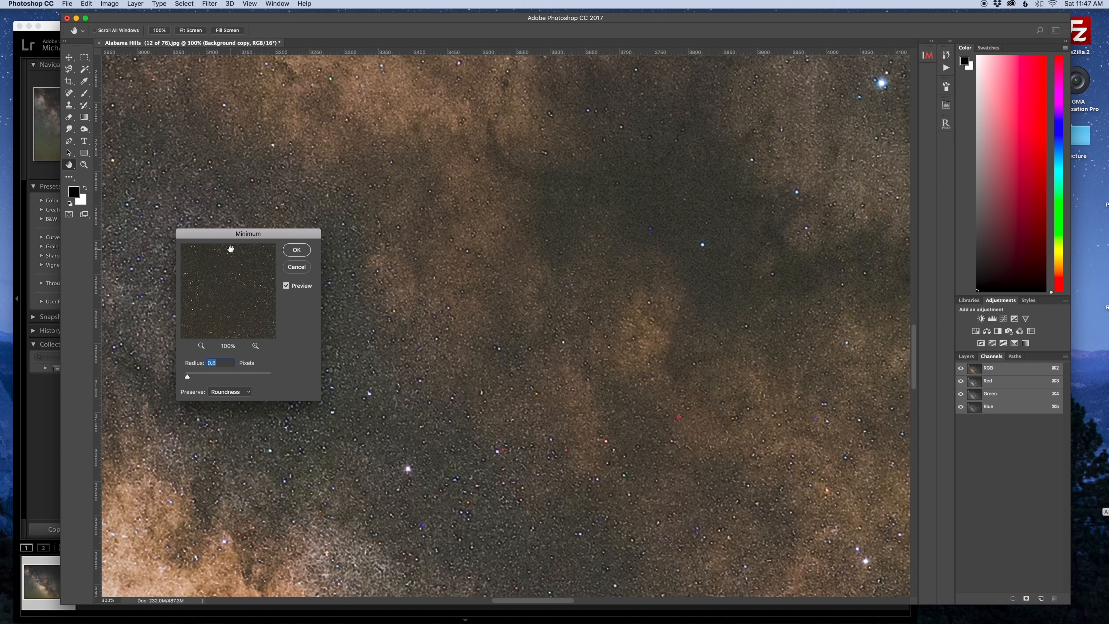
scroll(231, 249, right, 15)
scroll(231, 249, up, 5)
Fine-tune the Minimum radius at 0.6 pixels and apply the filter to the selected stars.
drag(188, 377, 187, 378)
key(super+minus)
key(super+minus)
key(super+minus)
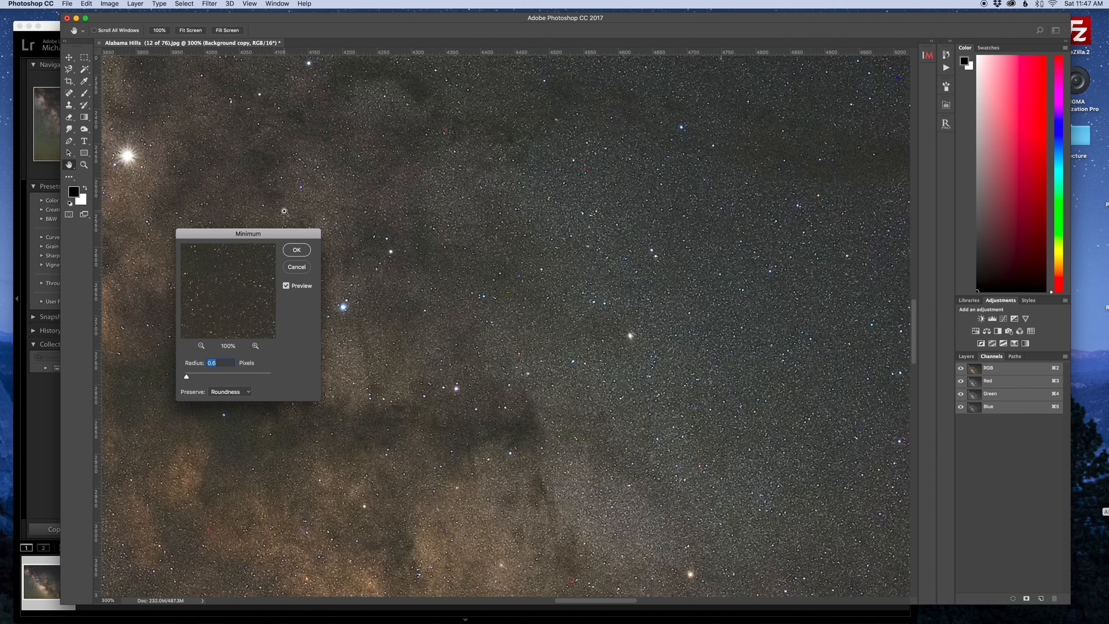
key(super+minus)
key(super+minus)
key(super+minus)
key(super+equal)
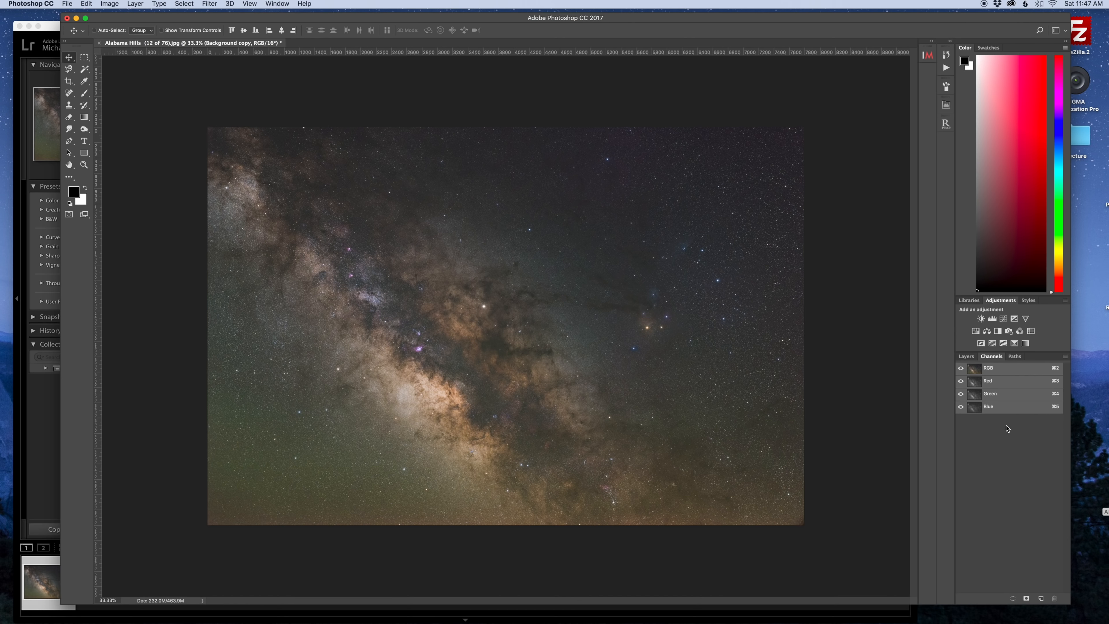
Compare the photo before and after the star reduction by toggling the Background copy layer's visibility.
click(967, 356)
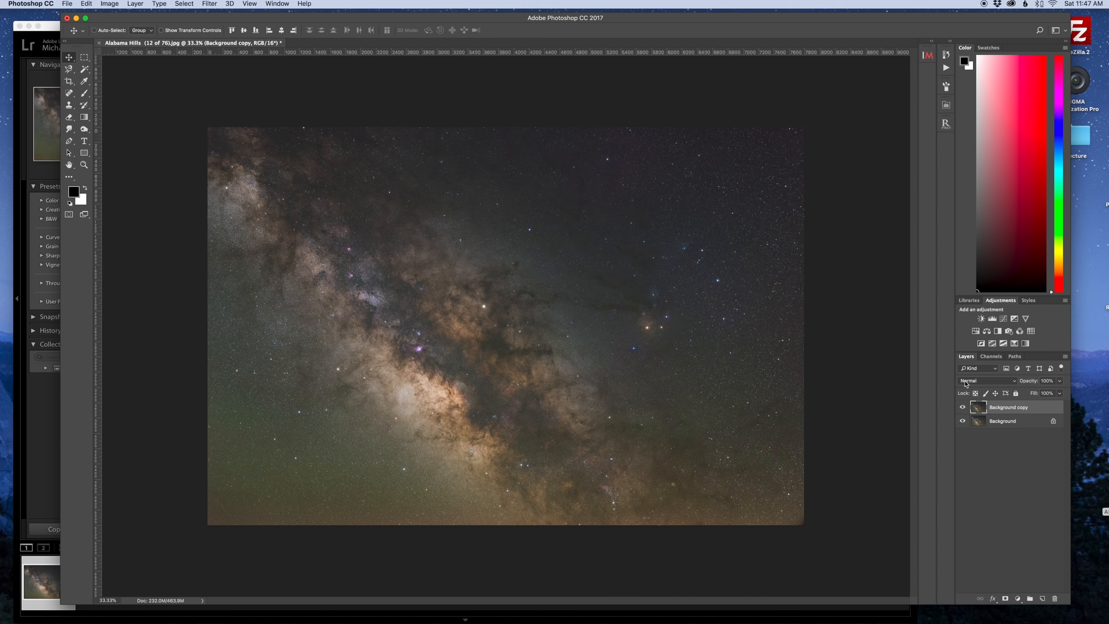
click(963, 408)
click(963, 408)
click(963, 408)
click(963, 408)
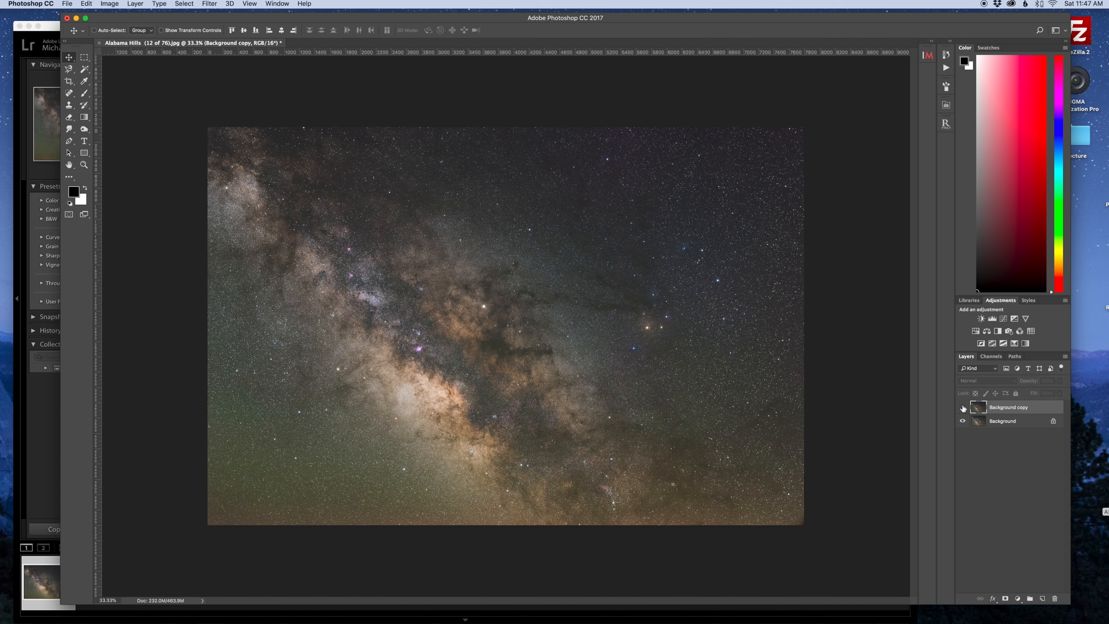
click(963, 407)
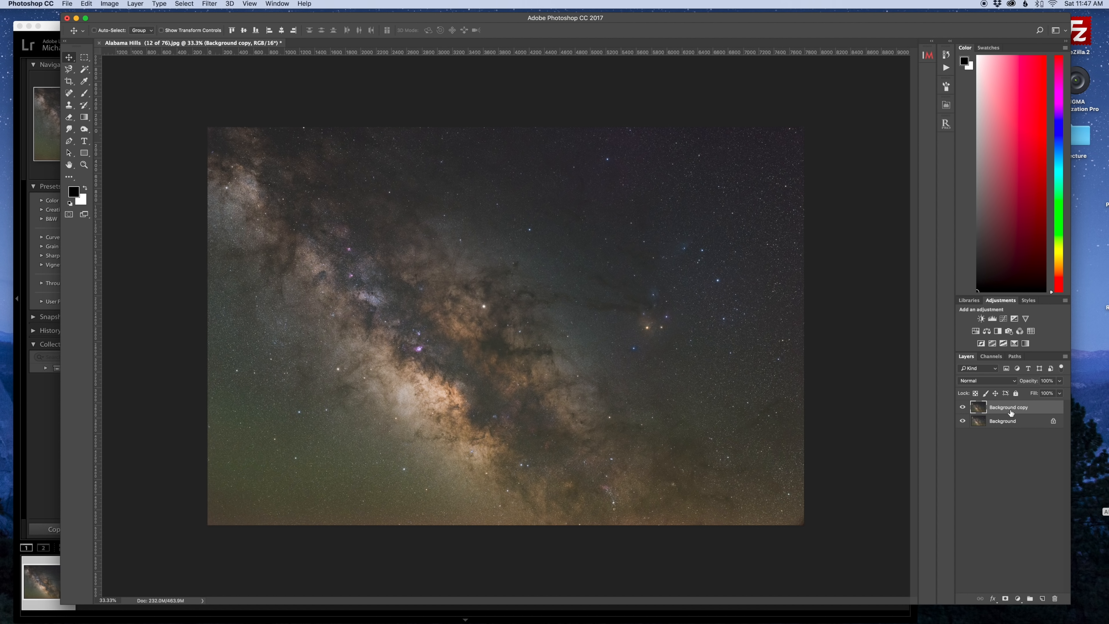
Duplicate the star-reduced Background copy layer and choose the Burn tool for working on the duplicate.
drag(1012, 413, 1043, 599)
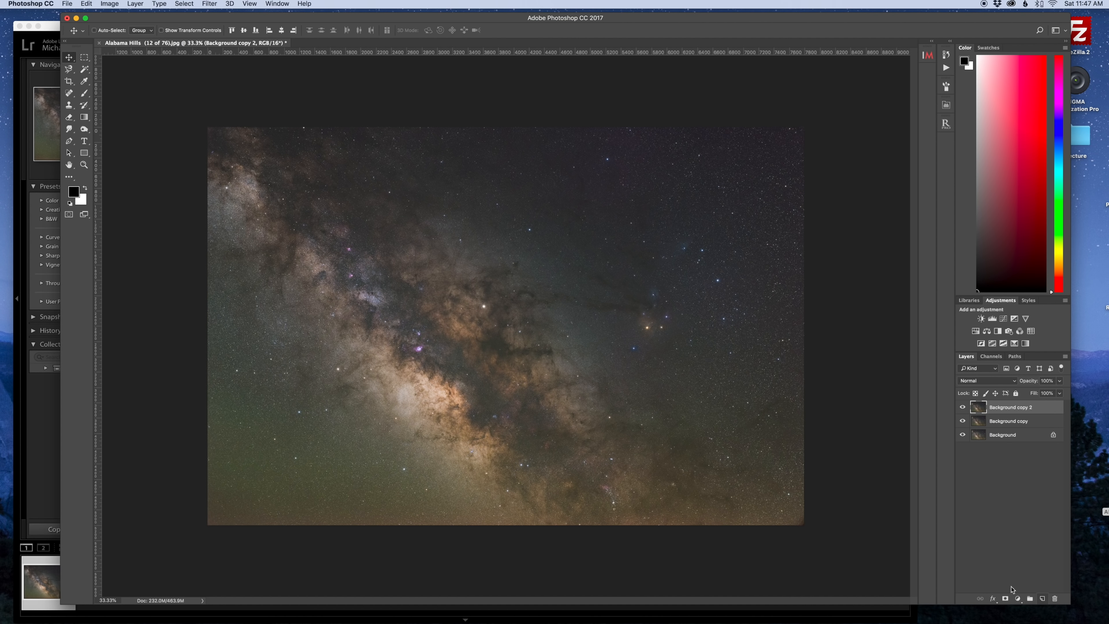
click(90, 130)
click(118, 139)
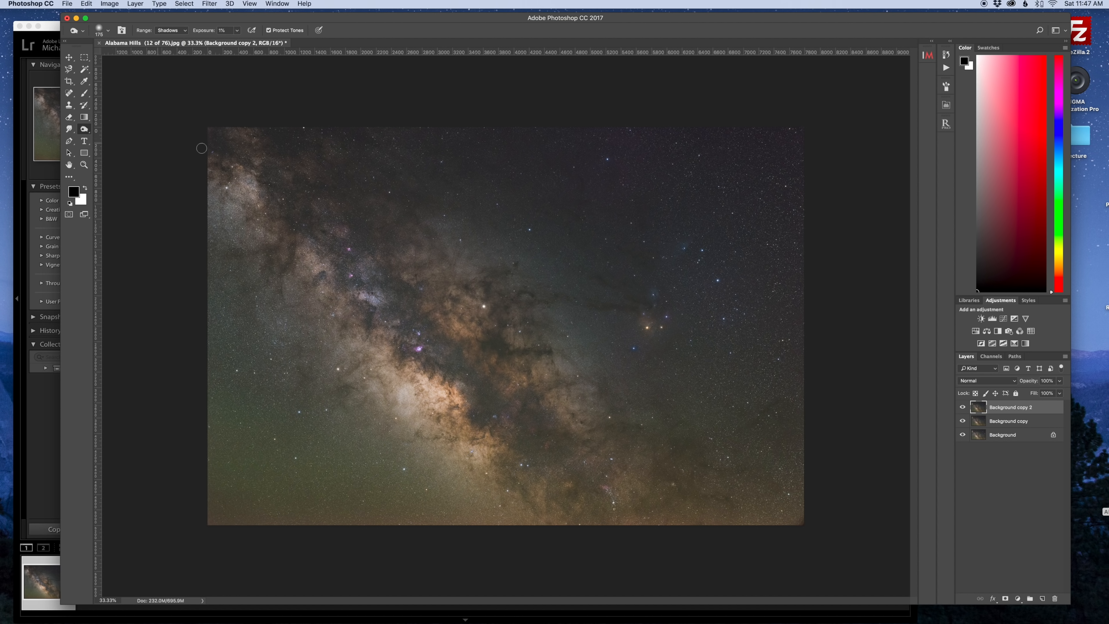
Enlarge the Burn brush to 1040 px and darken the shadows around the Milky Way at 1% exposure.
right_click(126, 57)
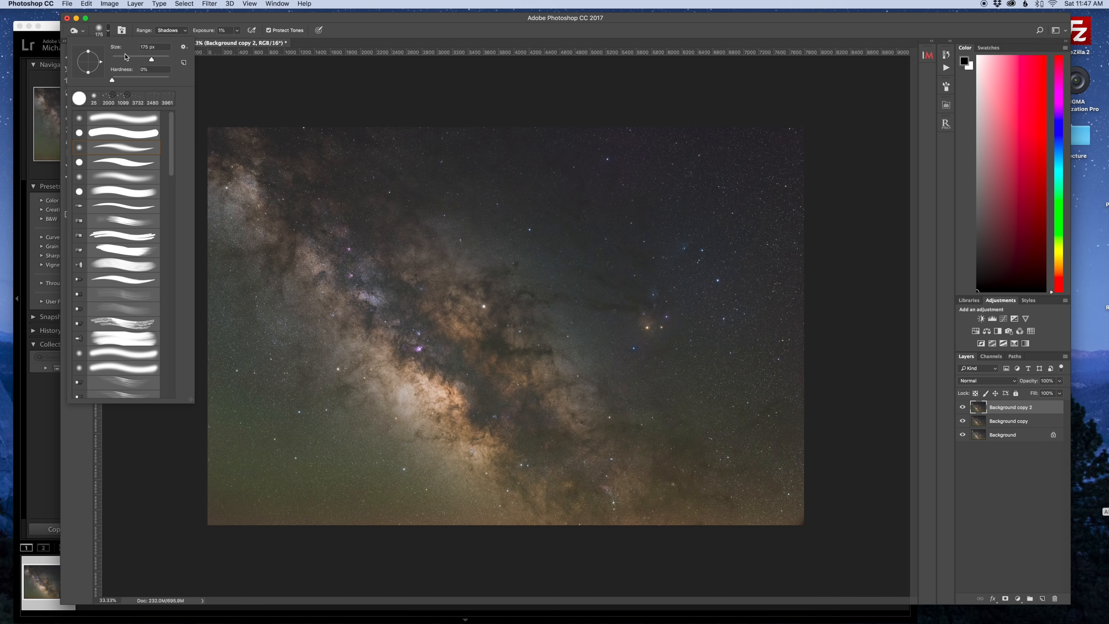
drag(154, 62, 167, 58)
click(315, 221)
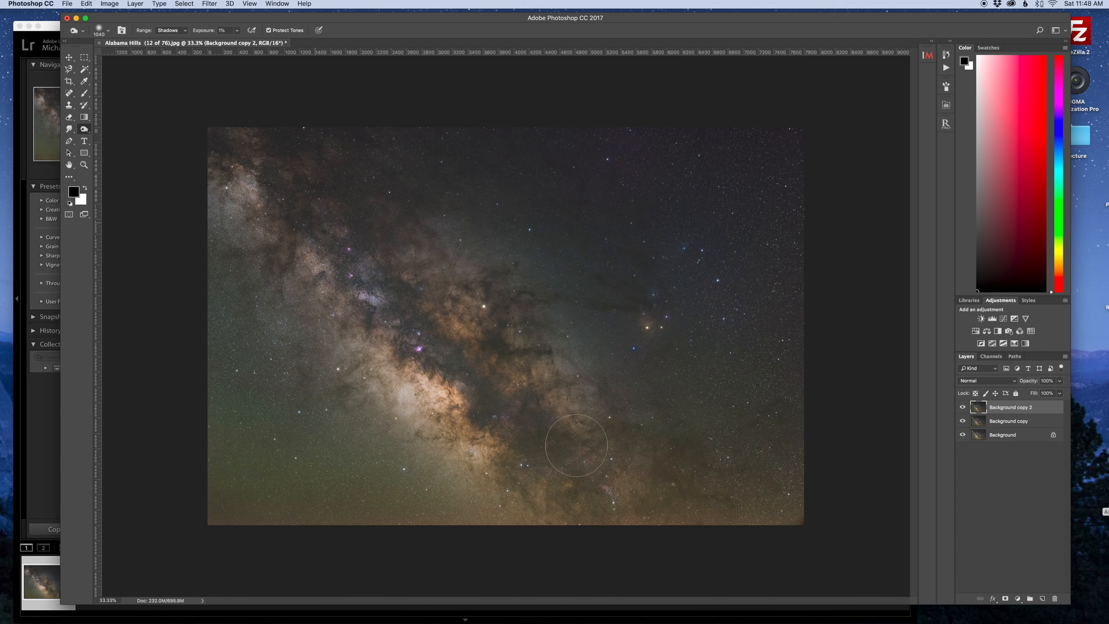
click(671, 470)
Switch to the Dodge tool and set its range to Highlights.
click(82, 131)
click(114, 124)
click(171, 30)
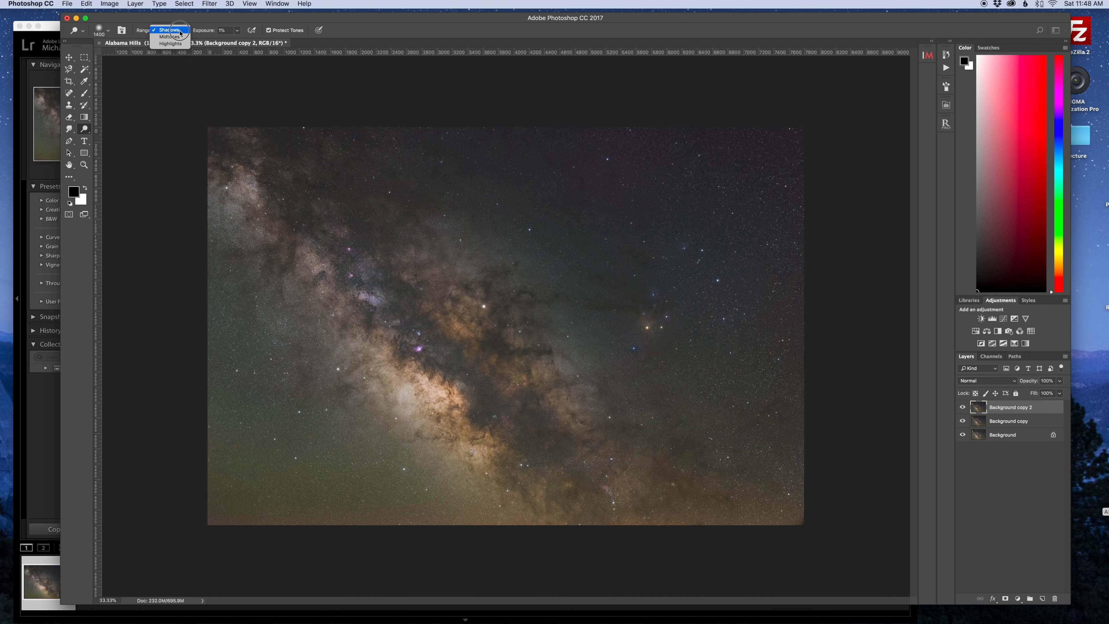
click(171, 46)
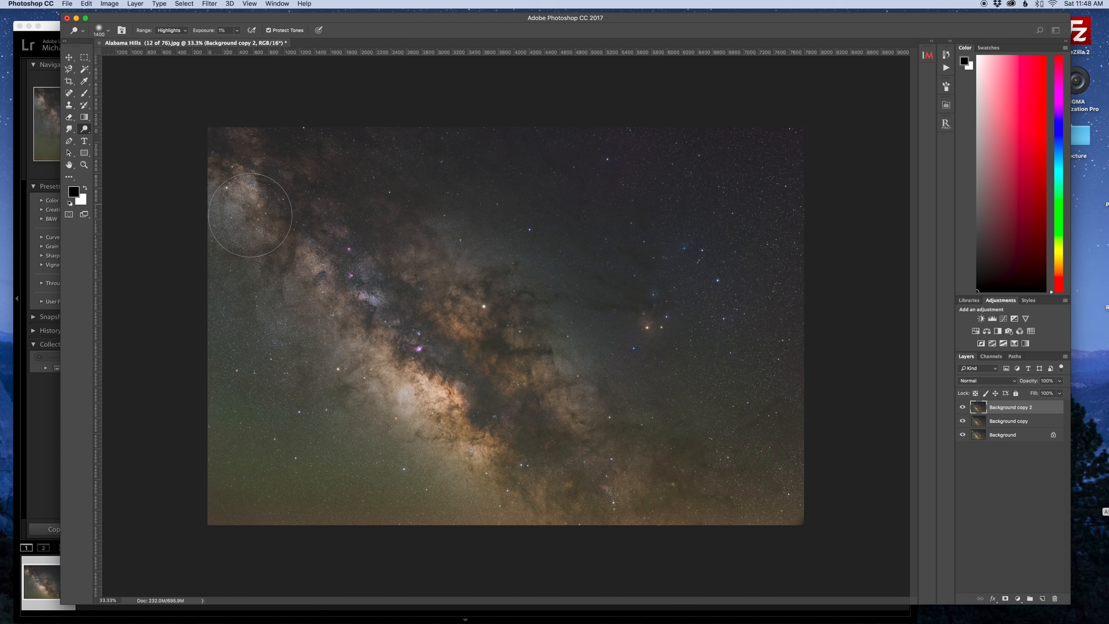